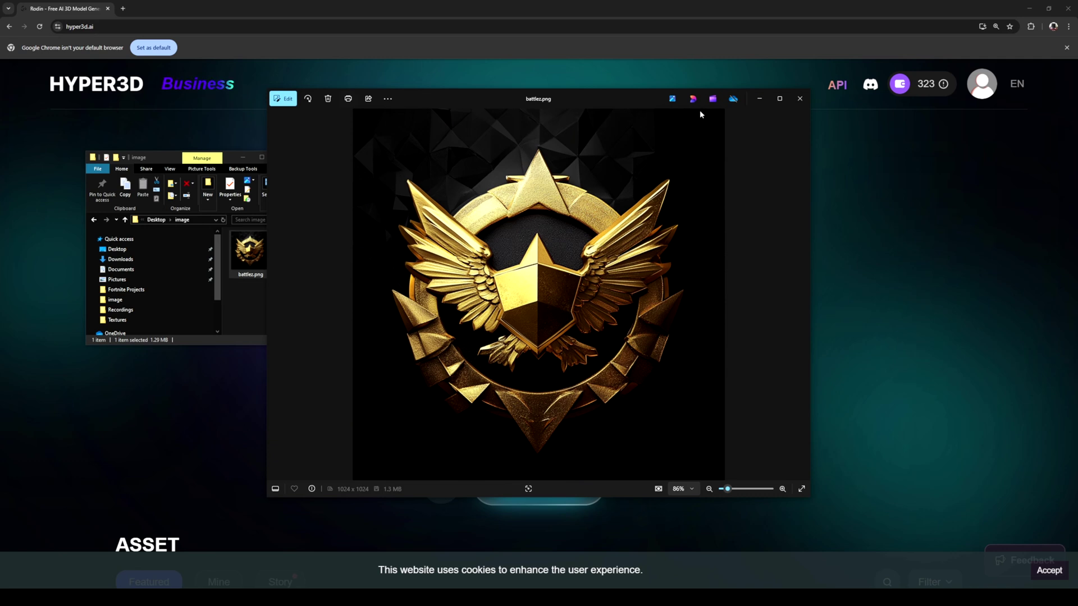
Clear the image viewer away and add battlez.png from the image folder as Rodin's input image
drag(452, 97, 337, 109)
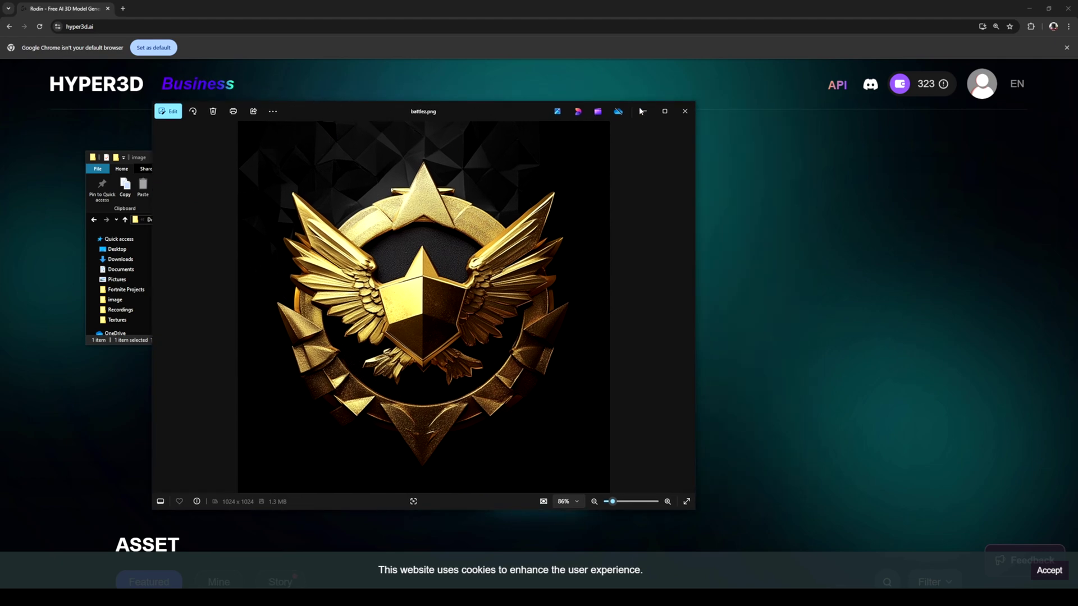
click(644, 111)
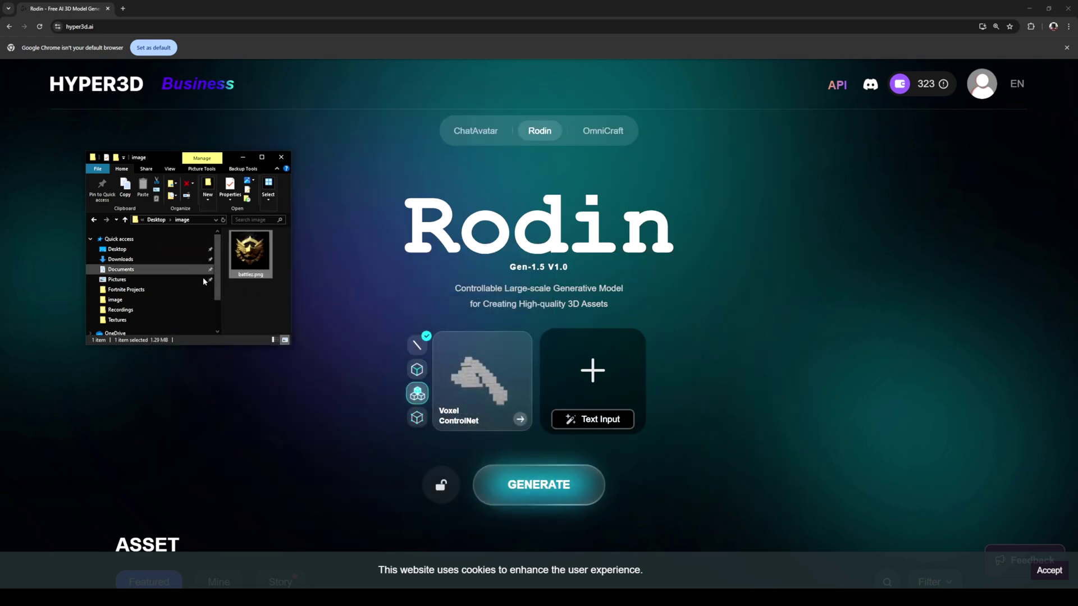
drag(218, 293, 159, 298)
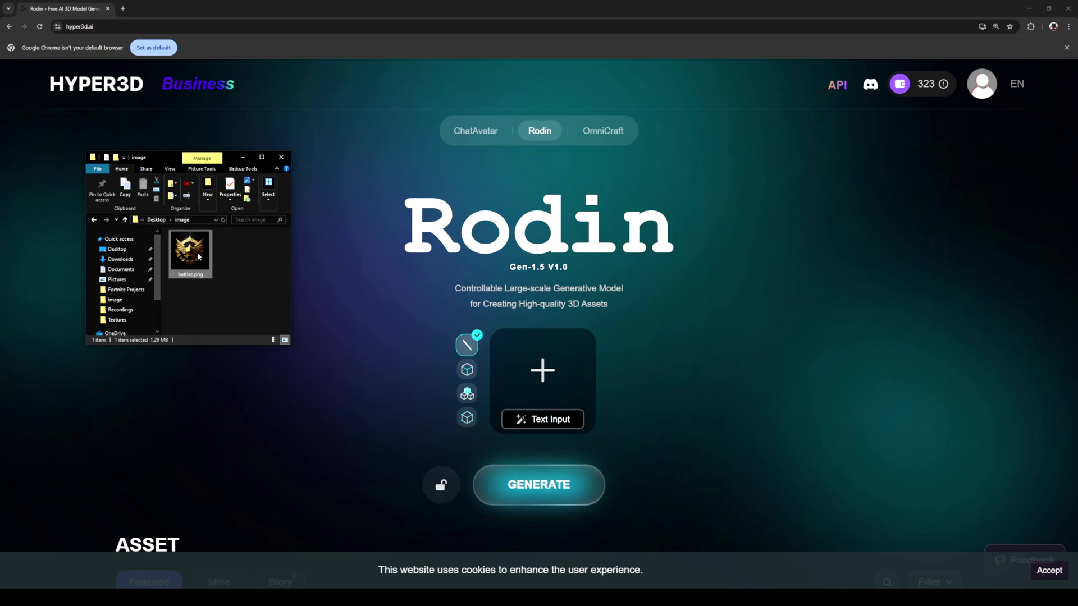
drag(197, 257, 593, 410)
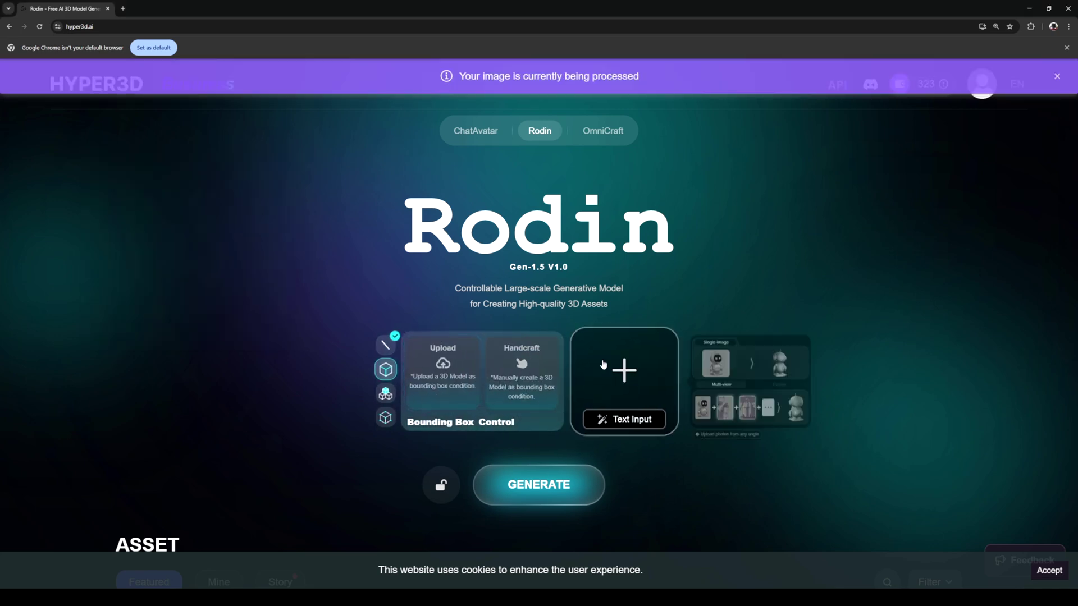
Generate the emblem's 3D geometry from the uploaded image and dismiss both guidance tips
click(564, 488)
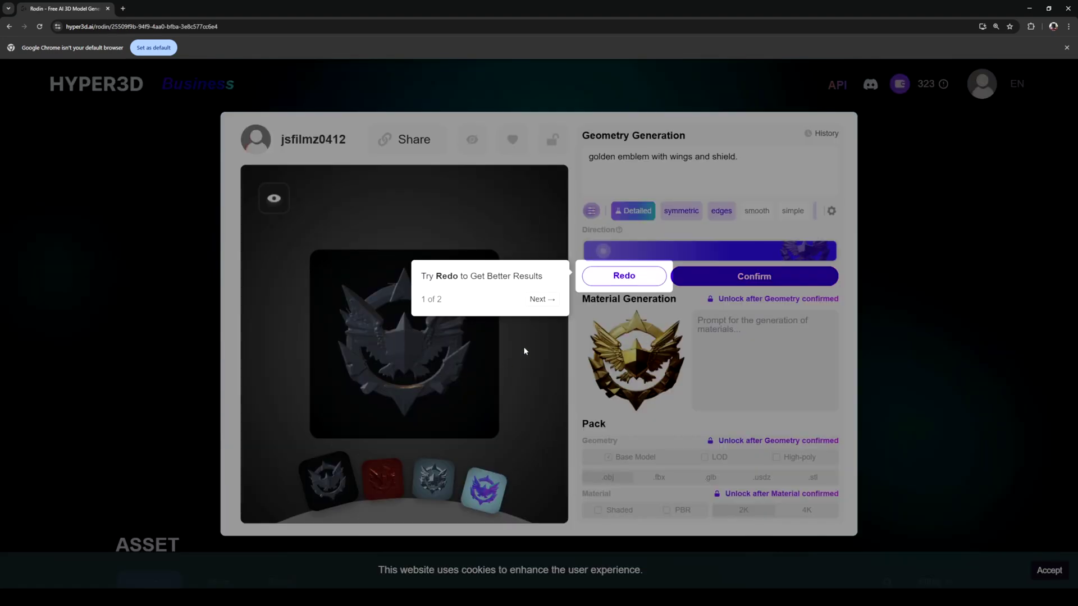
click(538, 301)
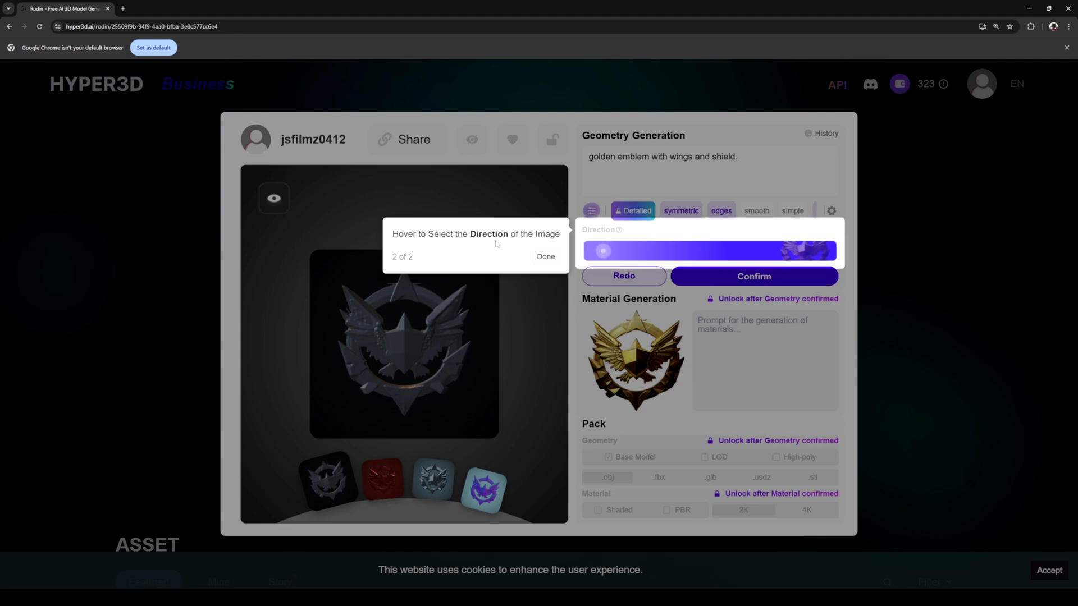
click(544, 257)
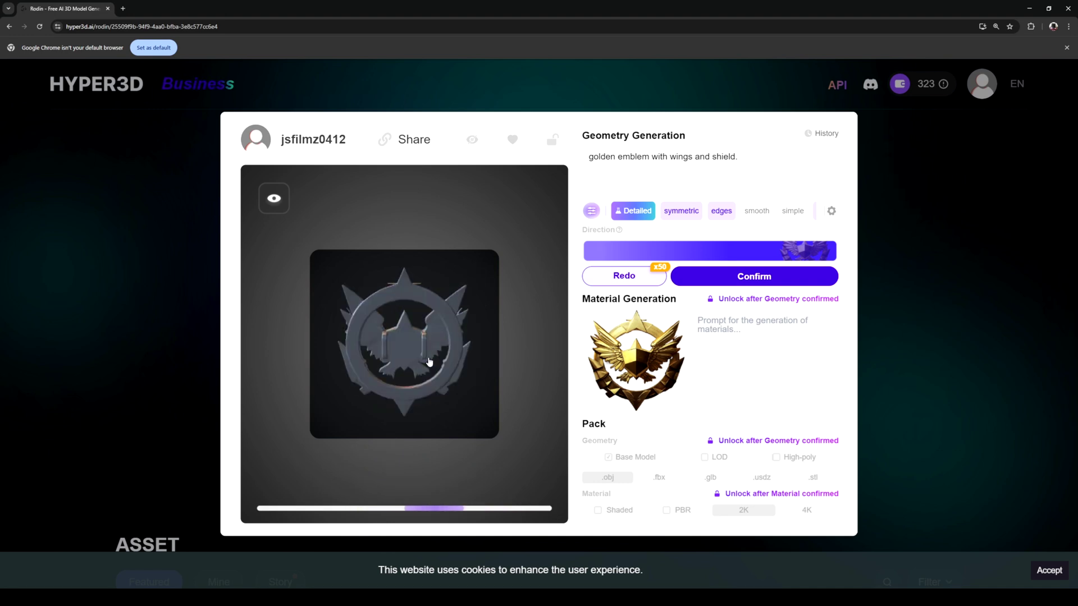
Compare the generated emblem with the reference image battlez.png and preview it in the available shading styles
click(185, 597)
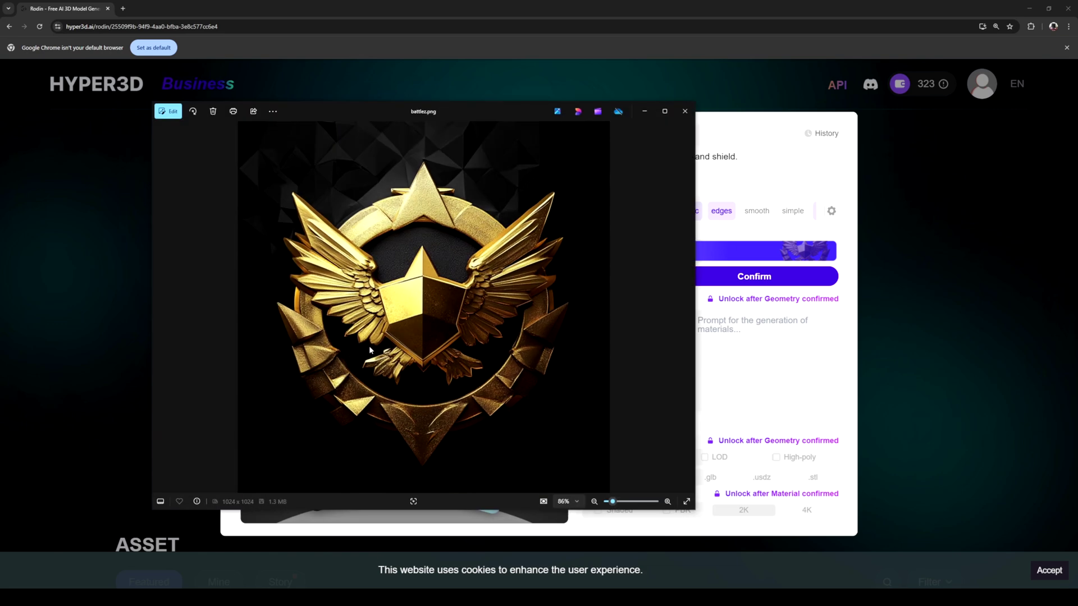
click(643, 112)
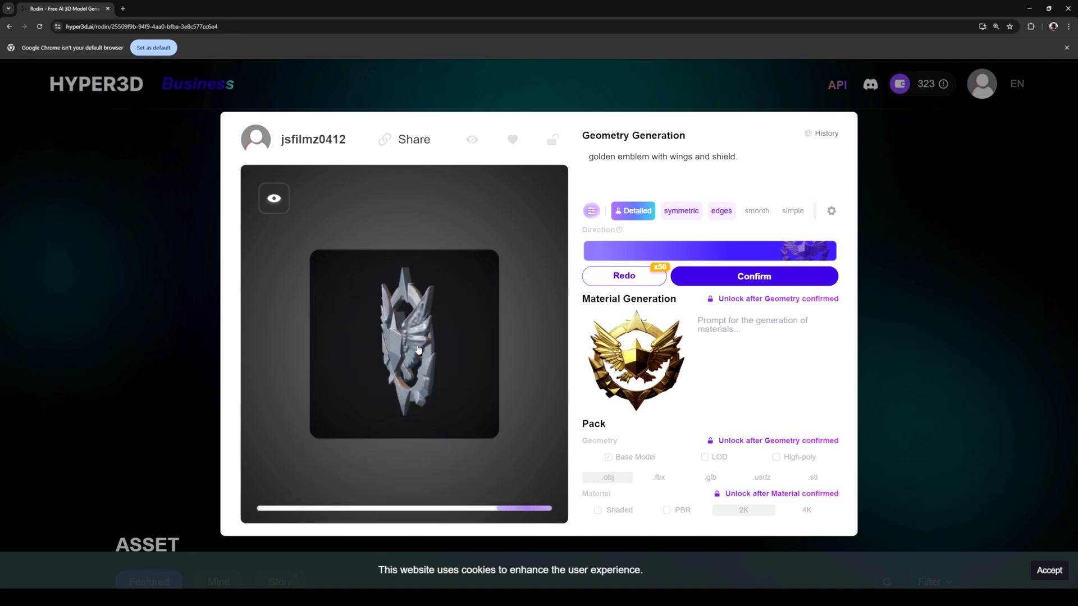
mouse_move(384, 401)
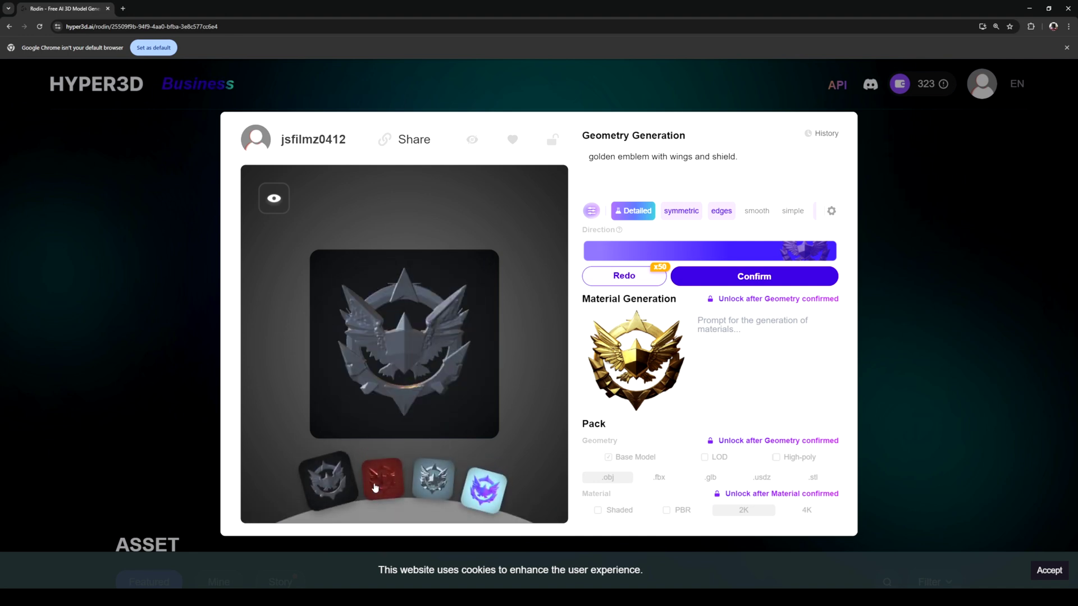
click(376, 486)
click(433, 478)
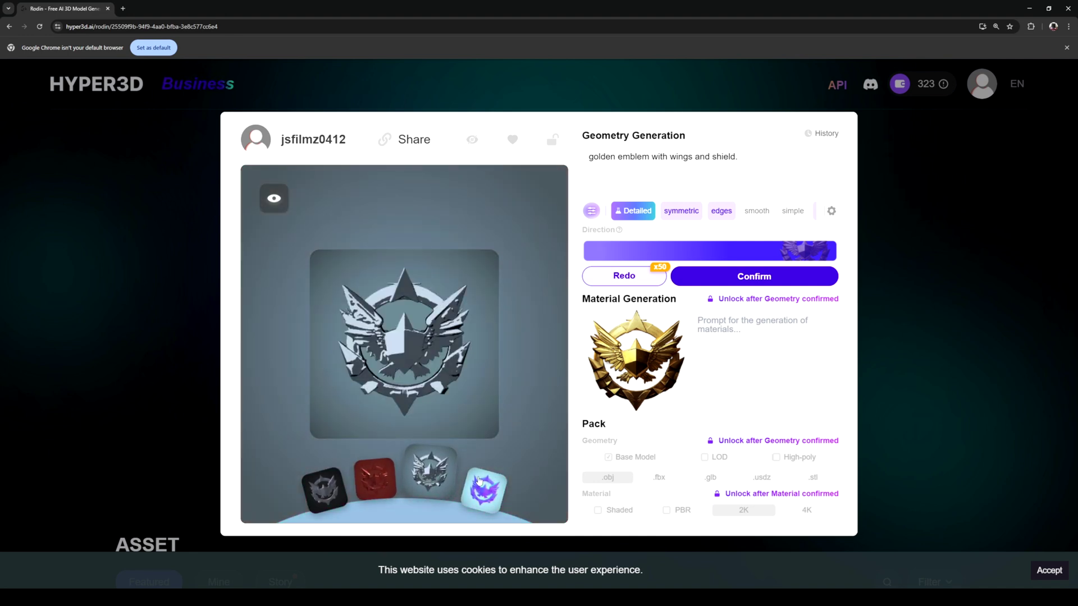
click(490, 484)
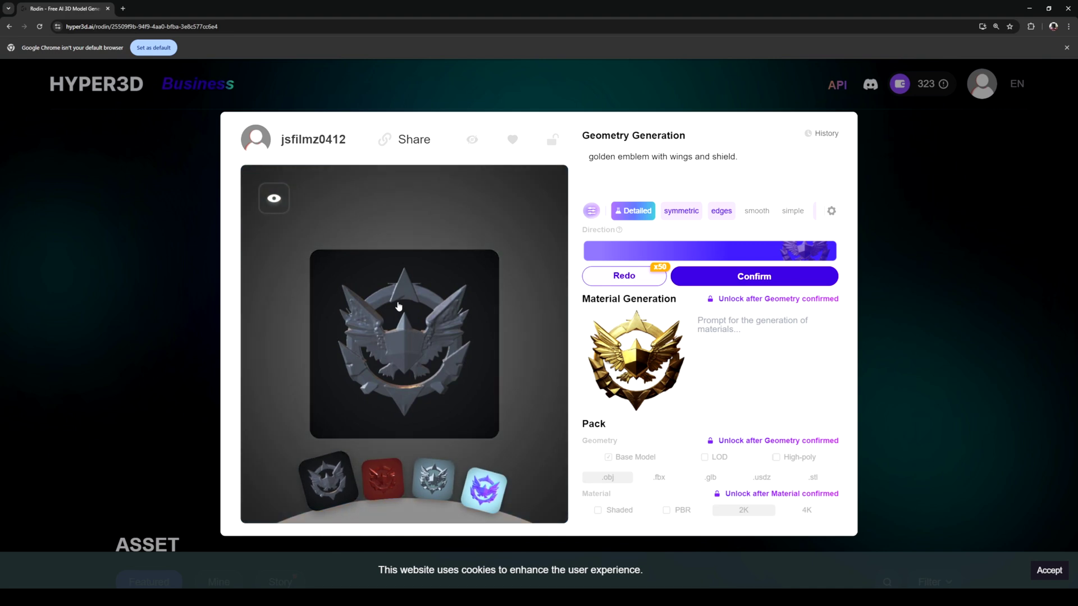
Confirm the Detailed geometry generated for the golden emblem with wings and shield
mouse_move(284, 193)
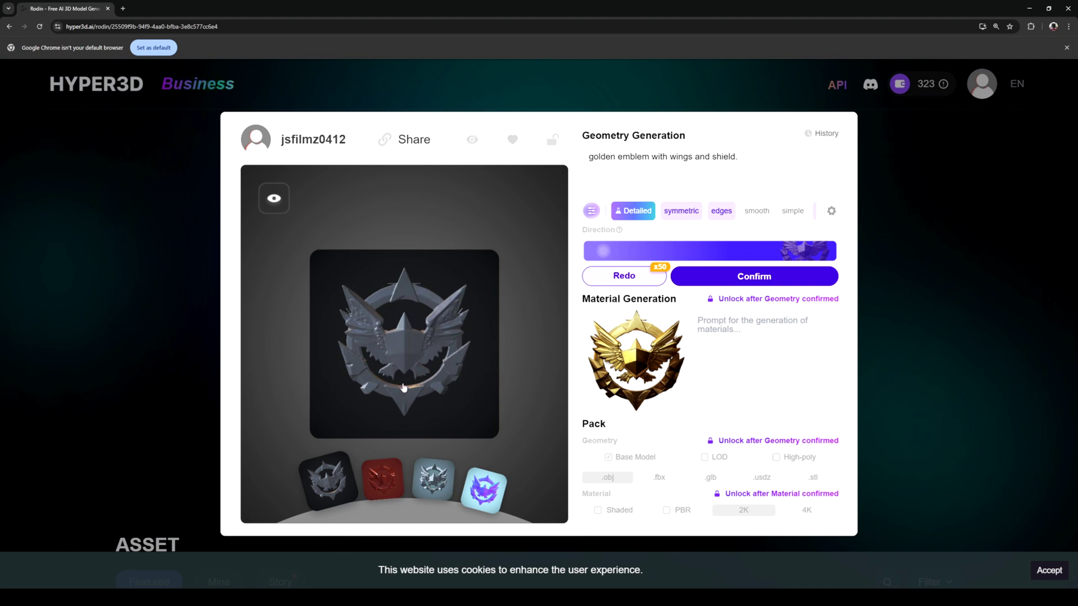
mouse_move(696, 284)
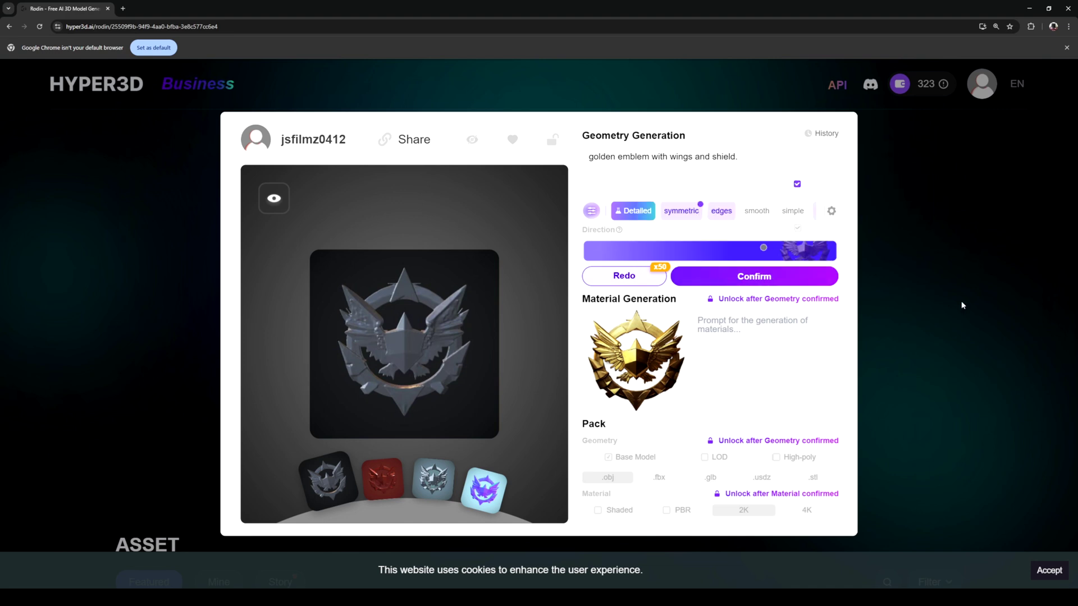
click(772, 278)
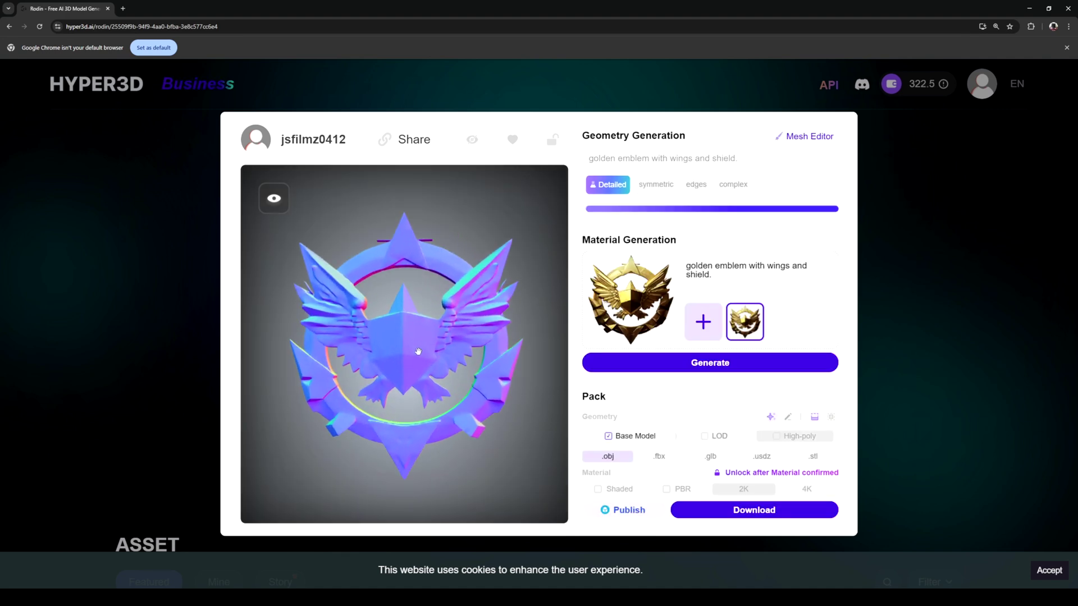
Examine the confirmed emblem mesh from several angles, including its side profile and the shield and wings
drag(411, 351, 466, 349)
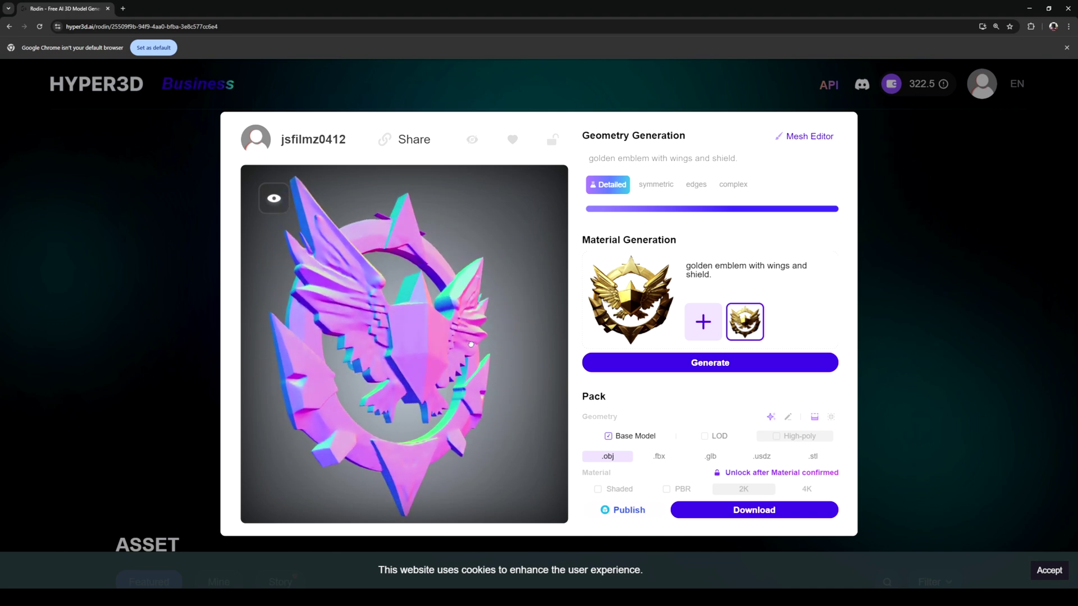
drag(357, 332, 411, 341)
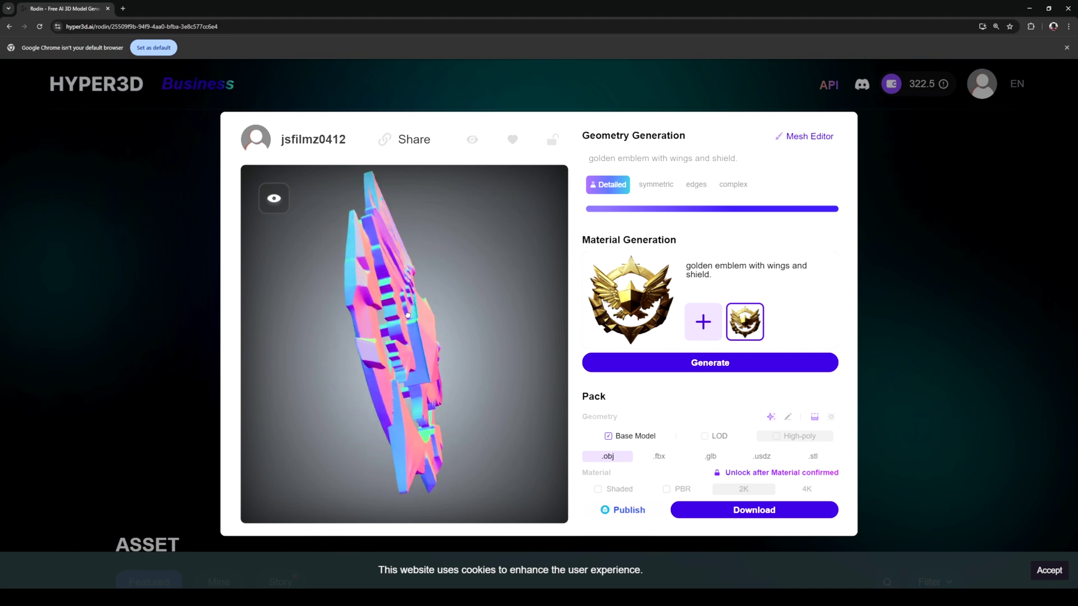
drag(393, 339, 410, 375)
drag(405, 327, 375, 333)
drag(455, 344, 421, 330)
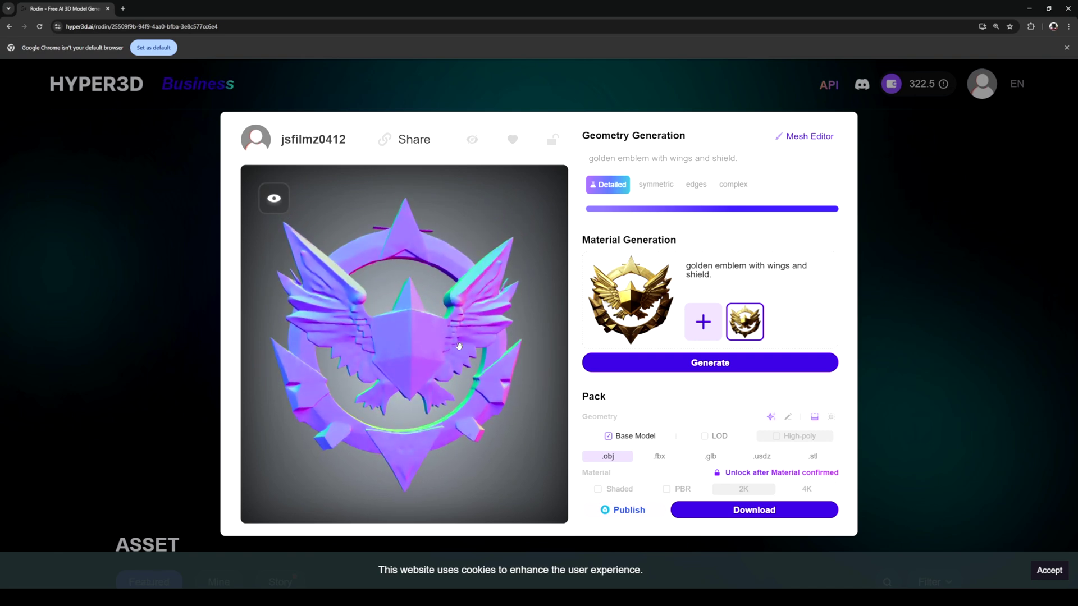
drag(421, 343, 440, 354)
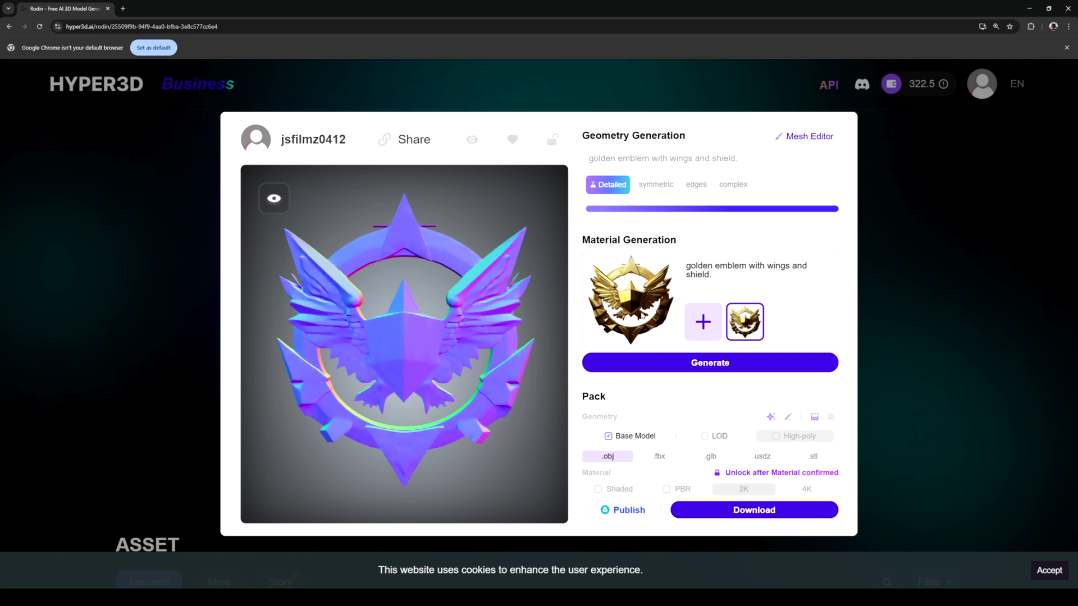
drag(453, 329, 380, 355)
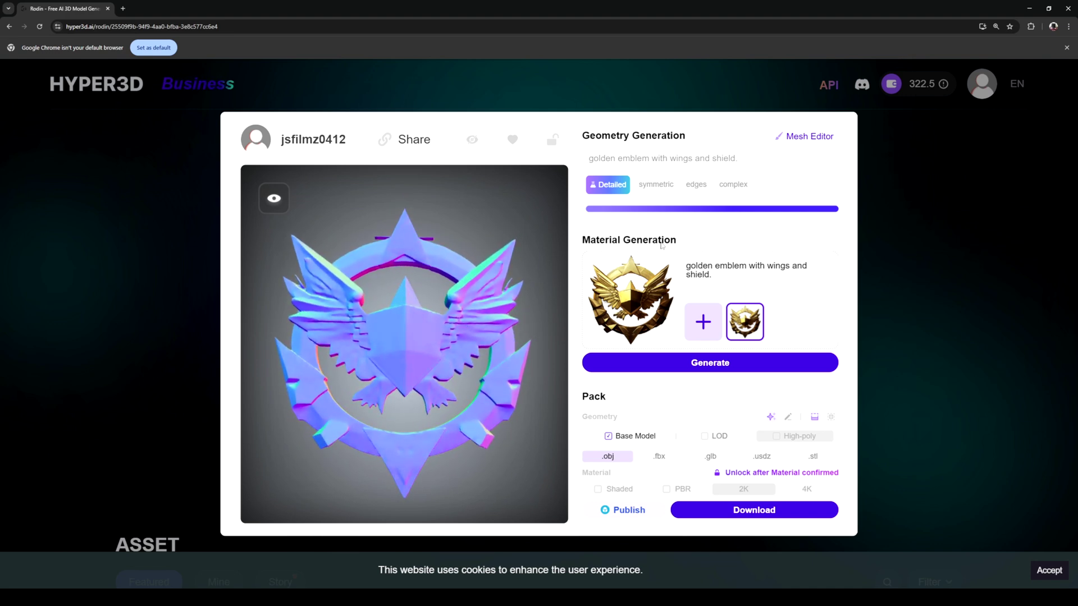
Adjust the PBR Temperature in the material options and generate the emblem's material
mouse_move(724, 368)
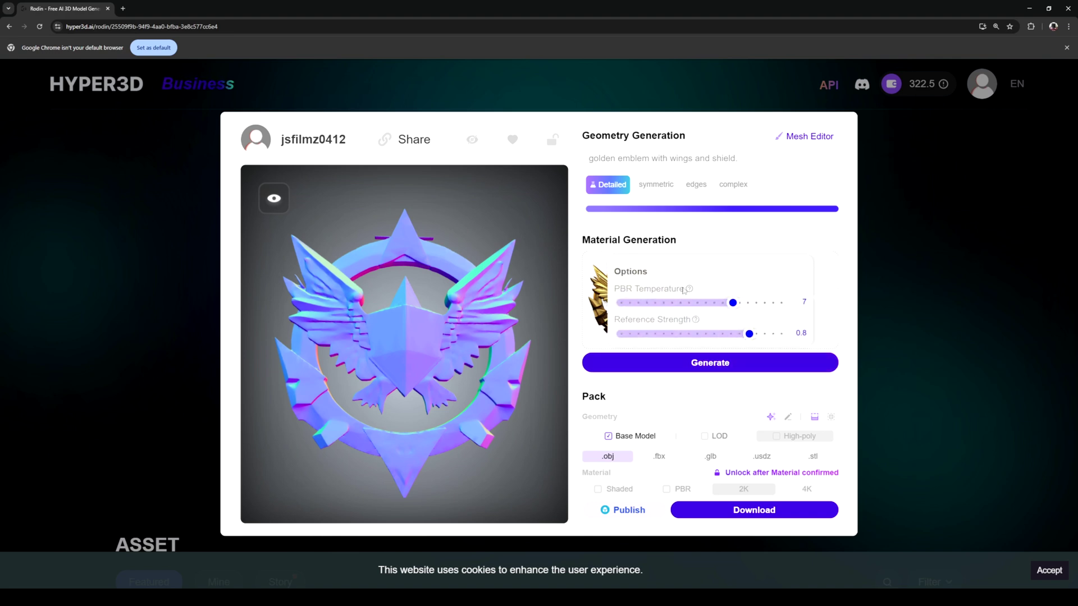
mouse_move(689, 290)
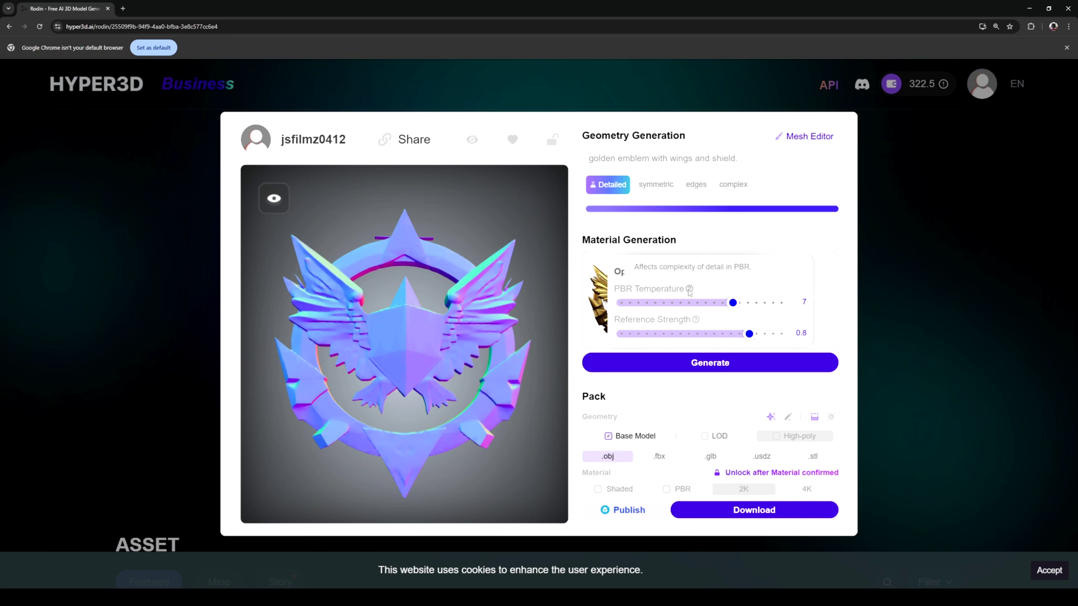
mouse_move(696, 321)
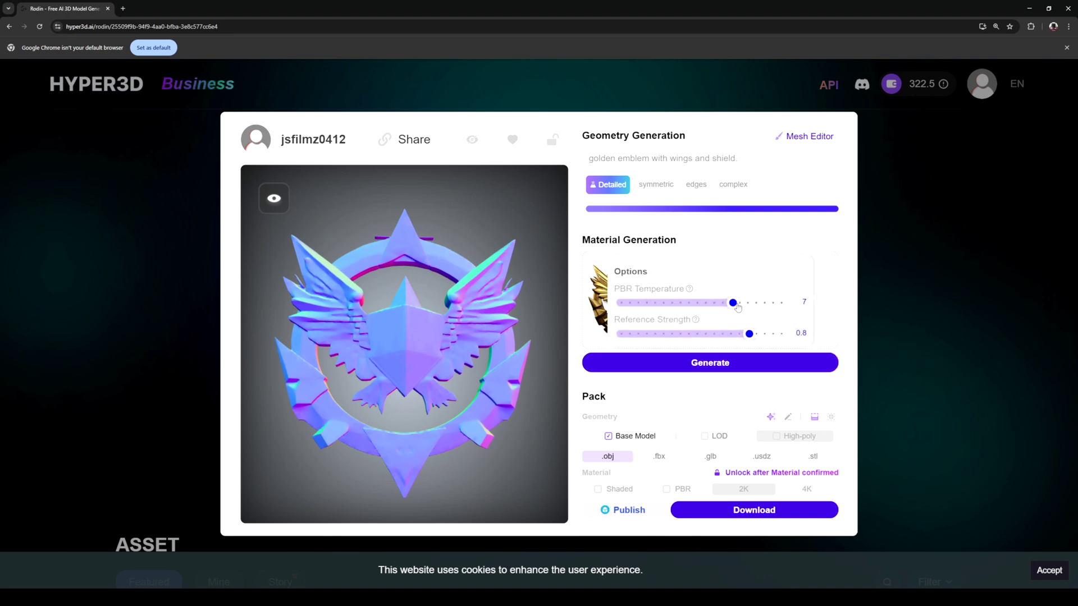
drag(738, 304, 750, 306)
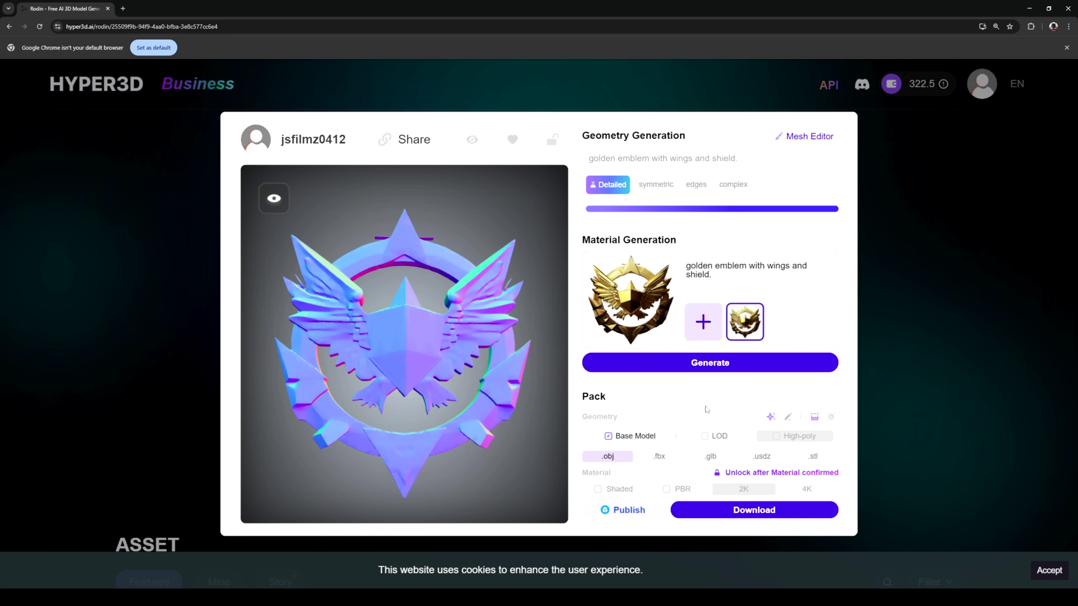
click(709, 363)
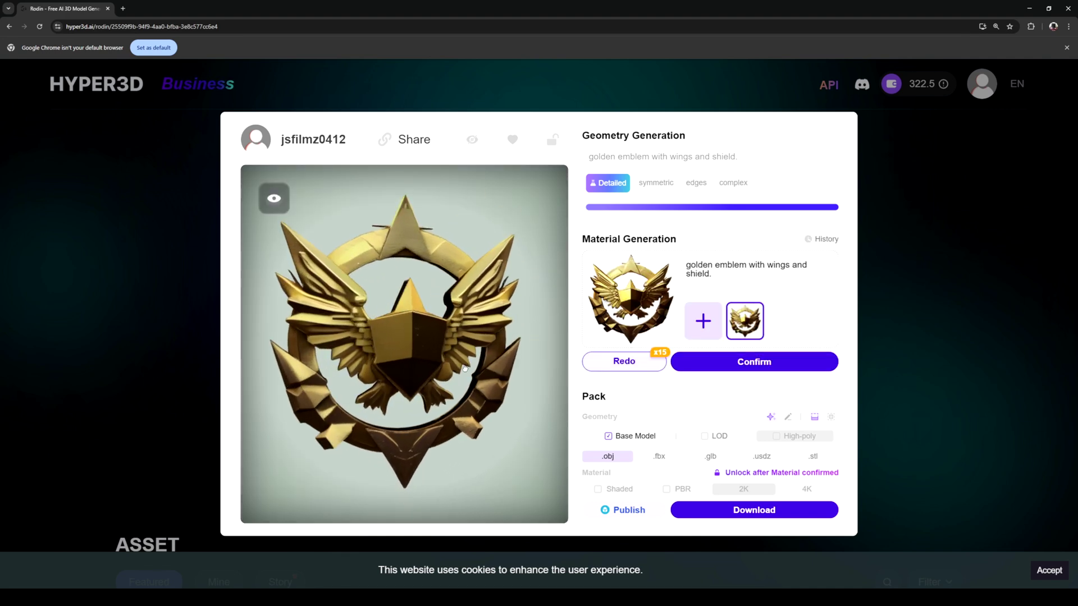
Examine the gold-textured emblem from several angles and up close to judge the generated material
drag(464, 369, 417, 395)
scroll(409, 228, up, 3)
drag(391, 242, 431, 216)
scroll(436, 213, down, 1)
key(alt+Tab)
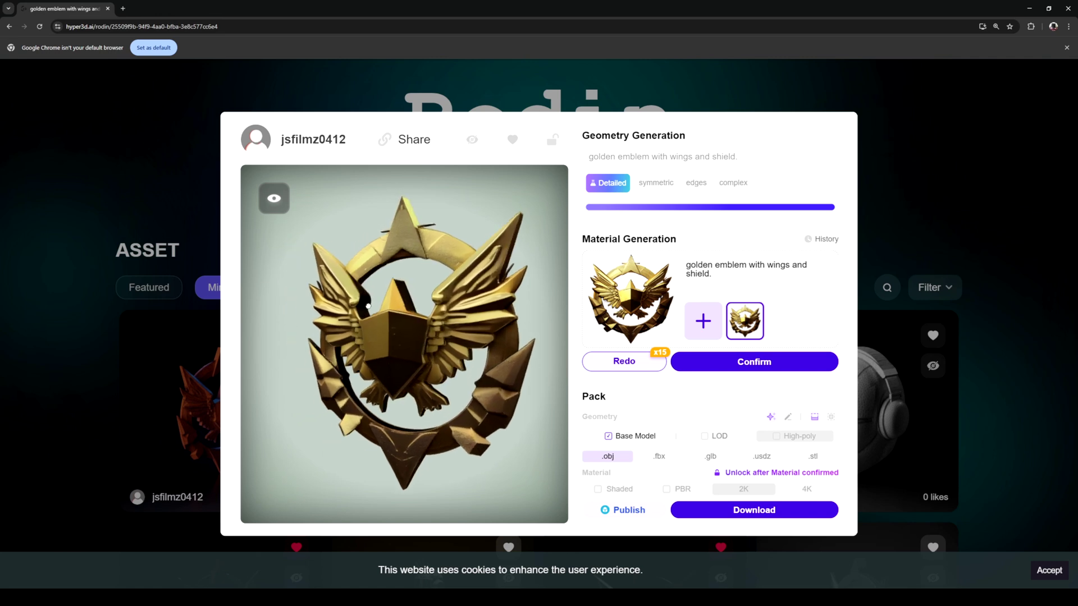
drag(414, 304, 409, 393)
Confirm the material and download the base model as .obj with Shaded and PBR materials at 4K
click(738, 362)
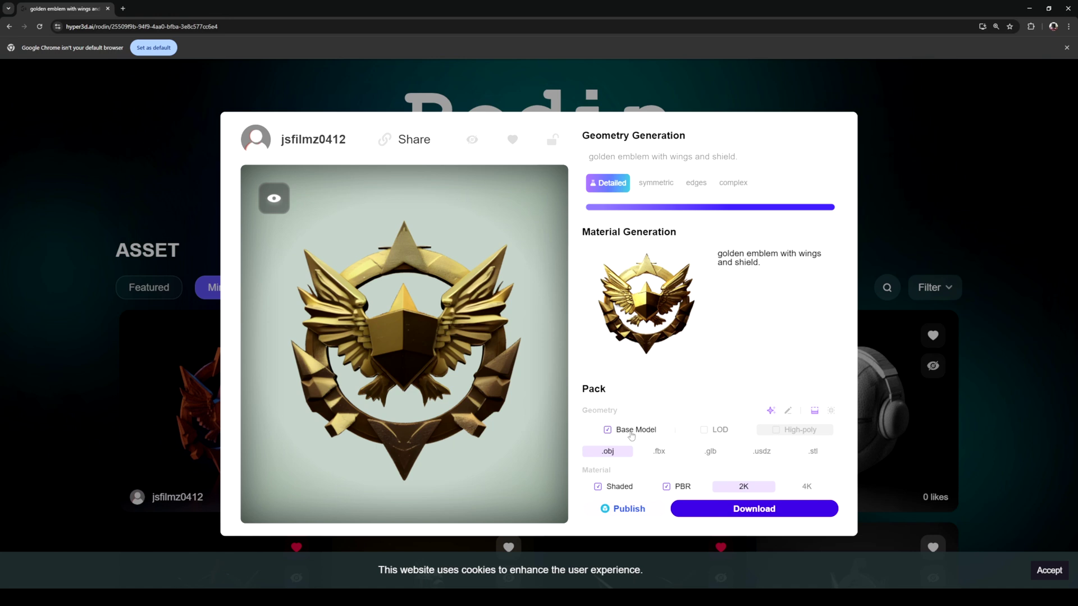
click(808, 487)
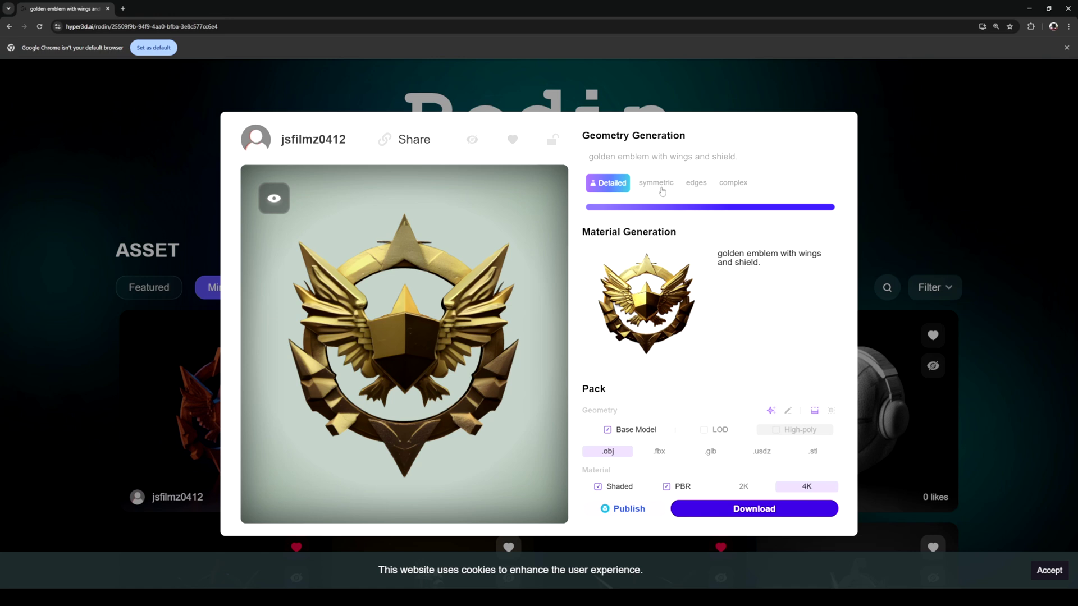
click(749, 513)
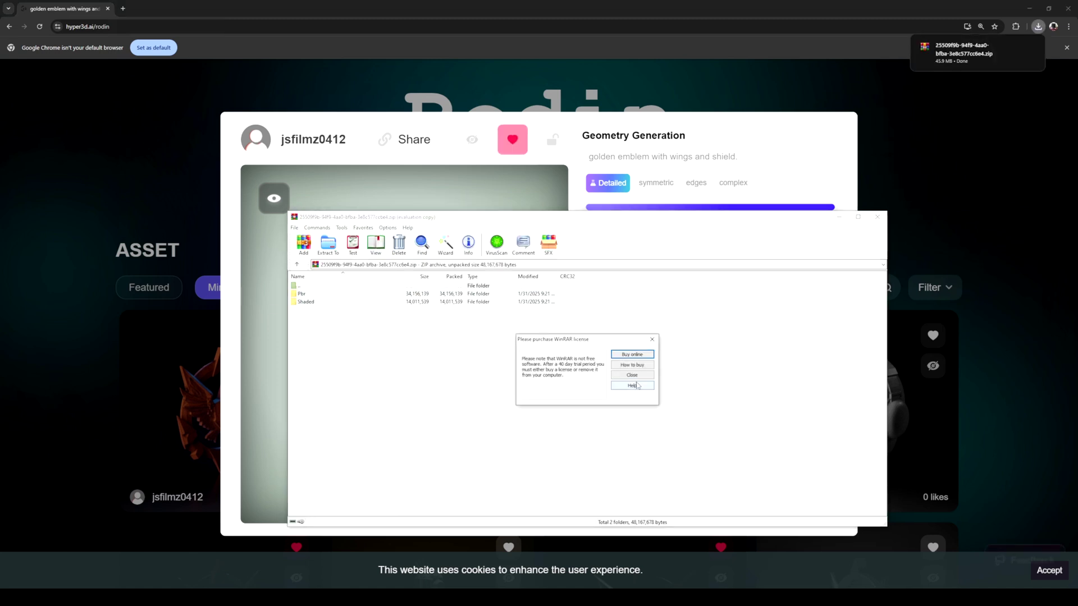
Dismiss the WinRAR purchase reminder and close the downloaded model archive
click(635, 375)
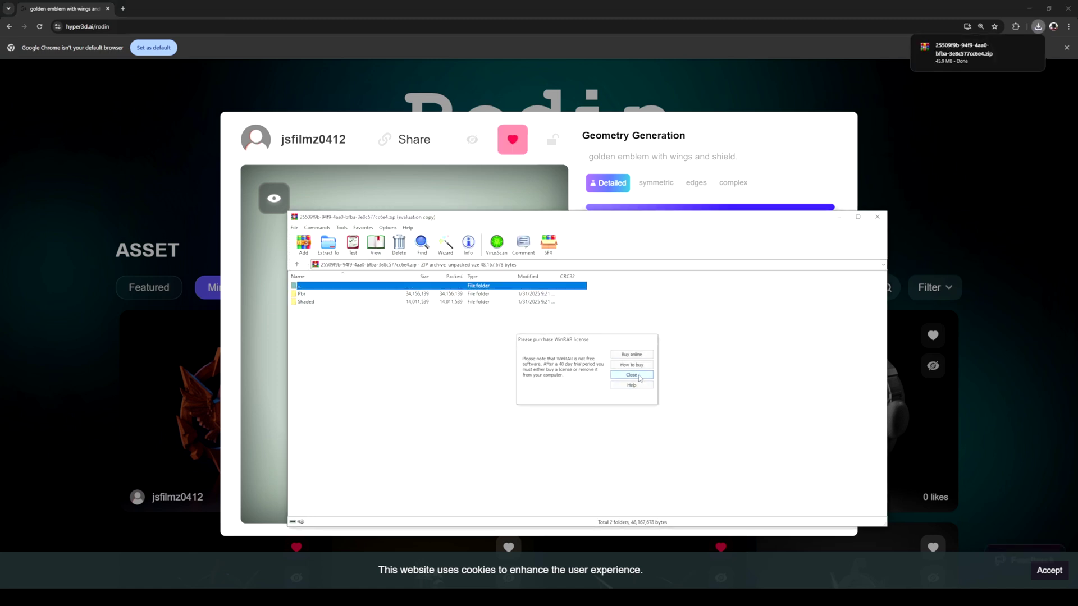
click(877, 217)
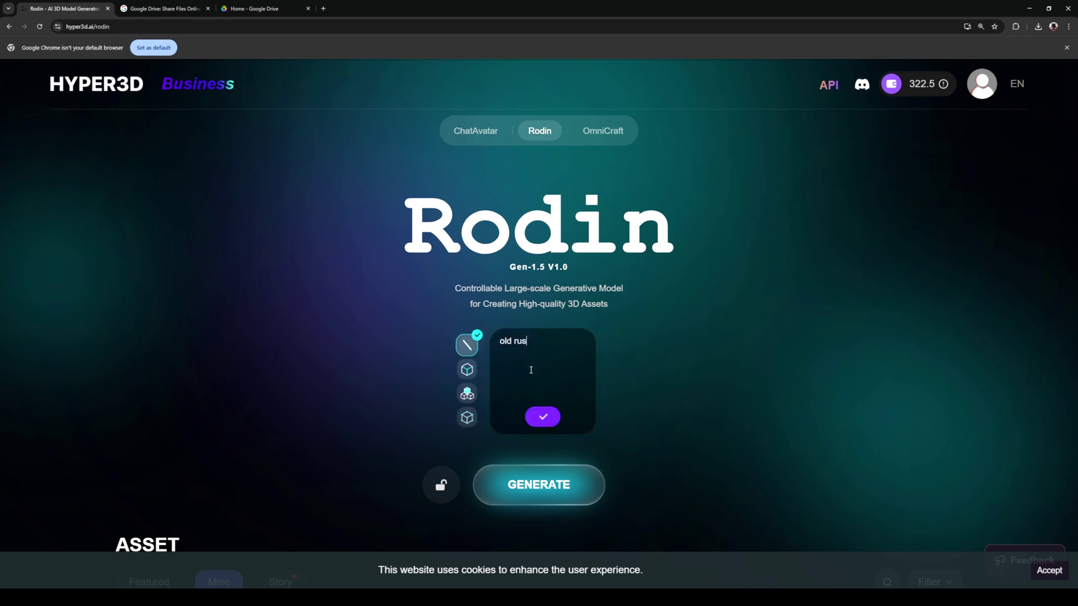
Create a reference image from the text prompt "old rusty bald doll", accept it and start its 3D generation
text(rusty bald doll)
click(554, 416)
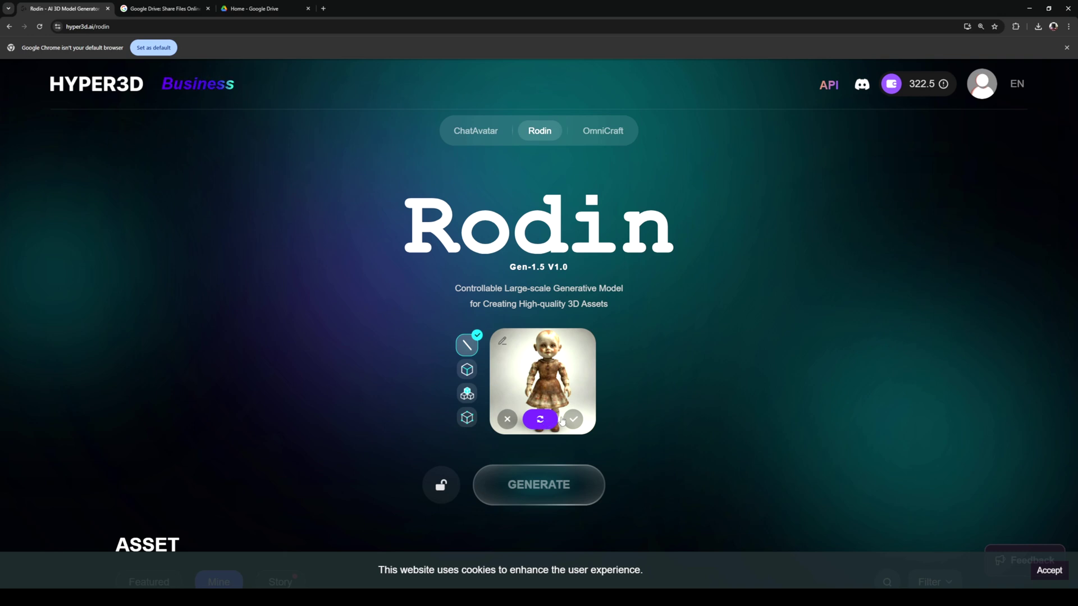
click(573, 419)
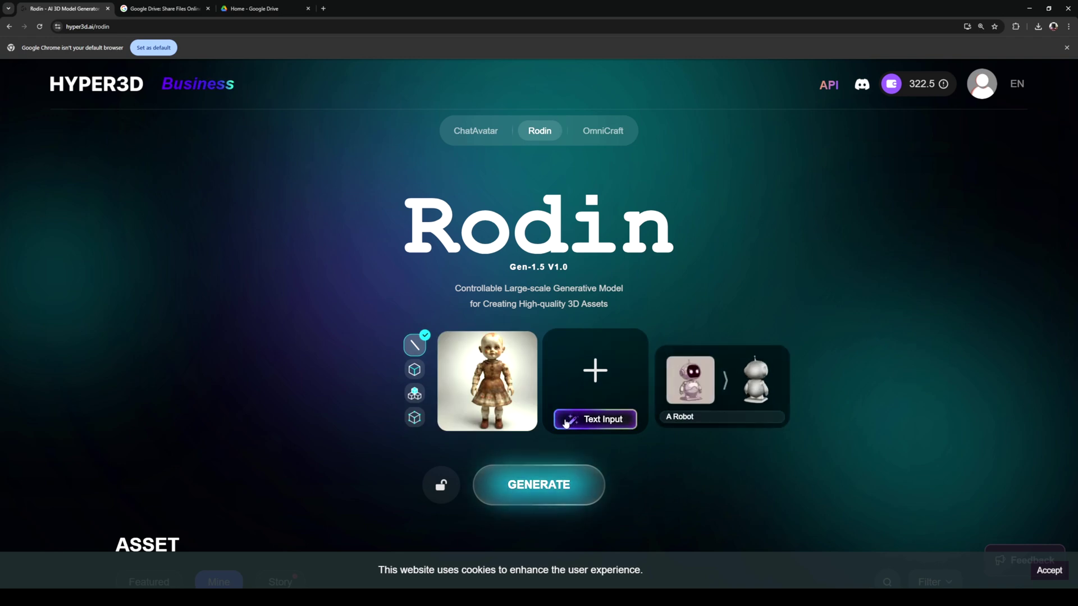
click(550, 487)
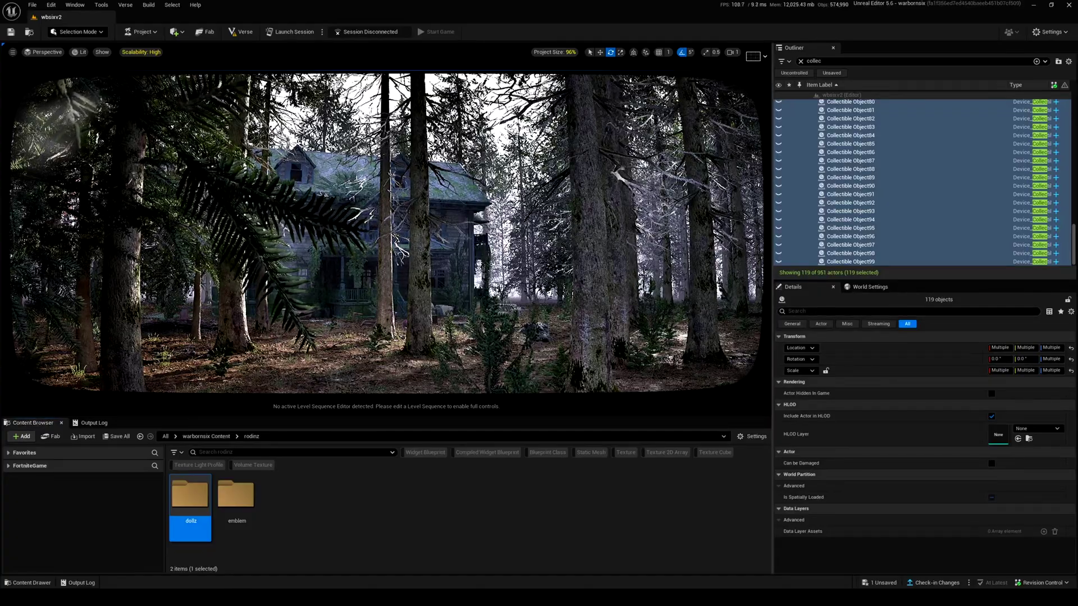
right_drag(578, 322, 580, 311)
scroll(575, 318, down, 1)
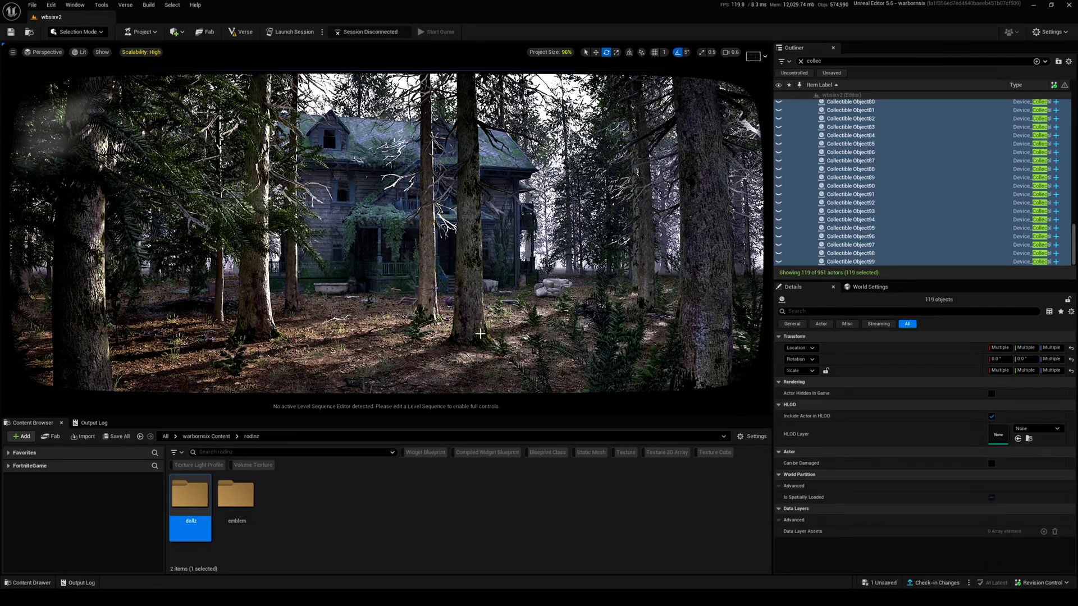
Select the emblem content folder, switch to File Explorer and open the Pbr folder of the downloaded emblem model
click(235, 497)
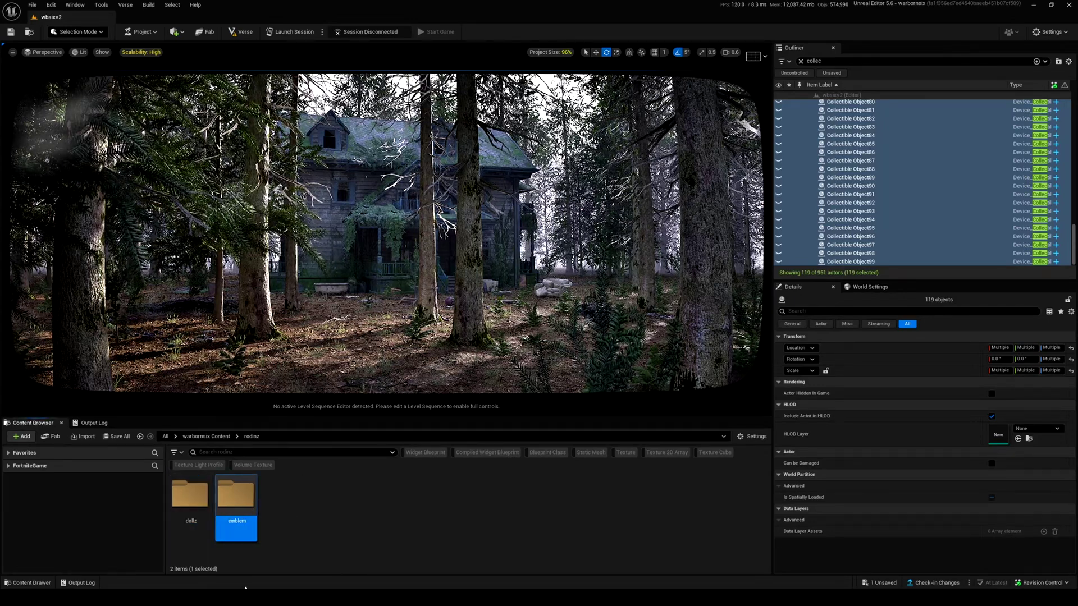
key(alt+Tab)
drag(455, 135, 572, 169)
click(502, 234)
double_click(503, 235)
double_click(471, 206)
Rename the base.obj model file as emblemz
click(488, 227)
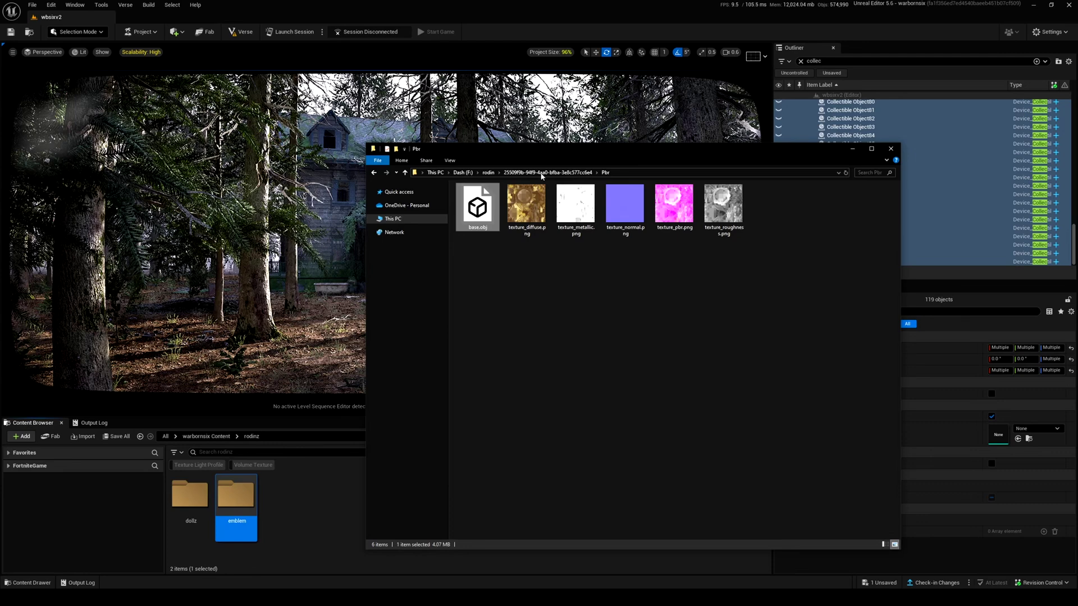
key(F2)
text(em)
text(blemz)
key(Return)
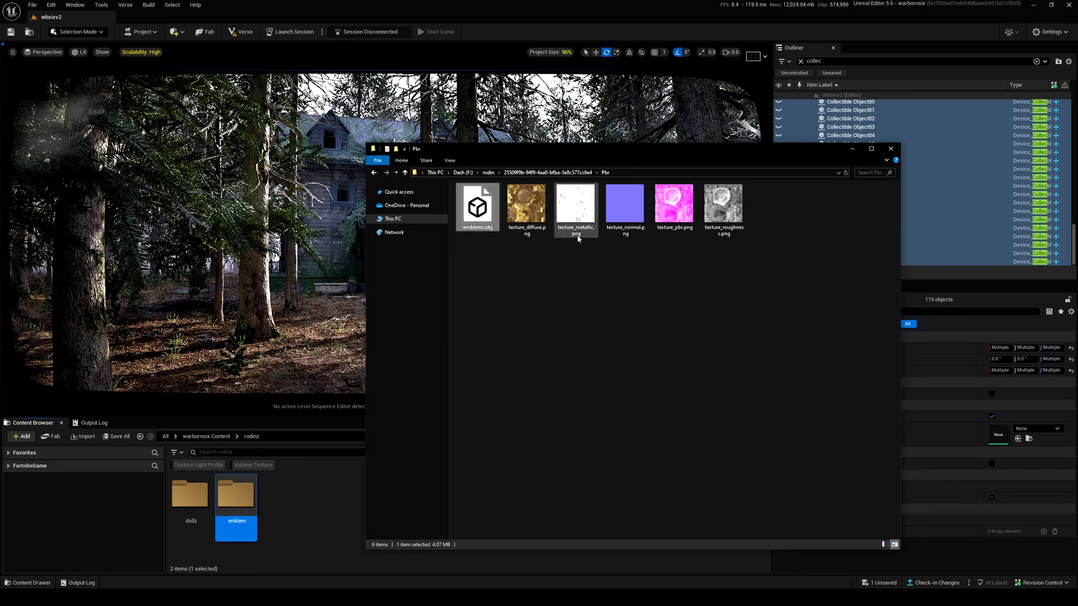
Import emblemz.obj into the project's rodinz/emblem folder with the default import settings
drag(483, 220, 251, 532)
double_click(252, 532)
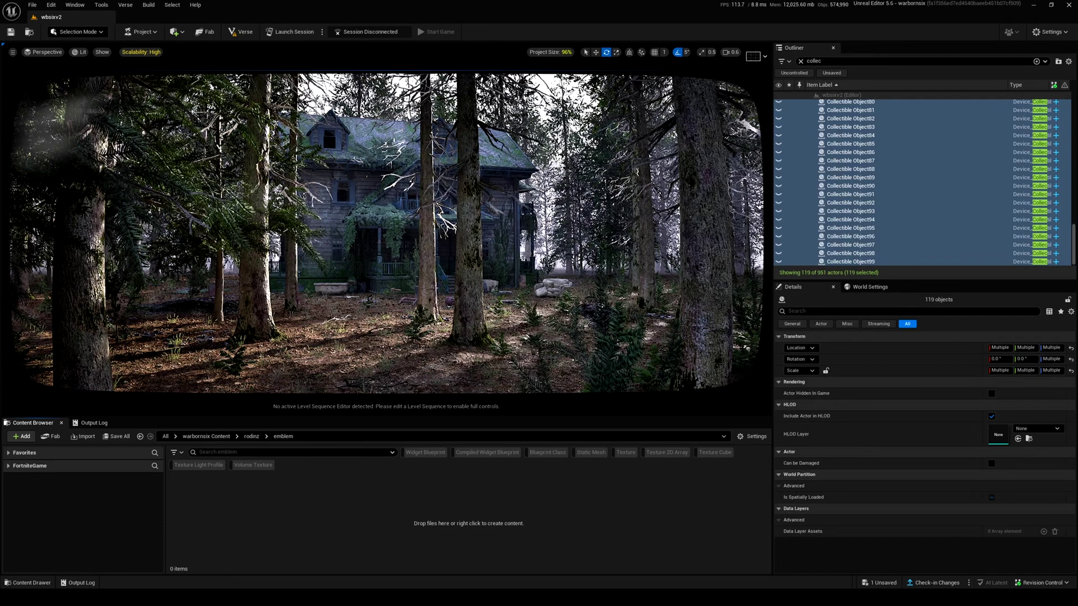
key(alt+Tab)
drag(213, 532, 218, 513)
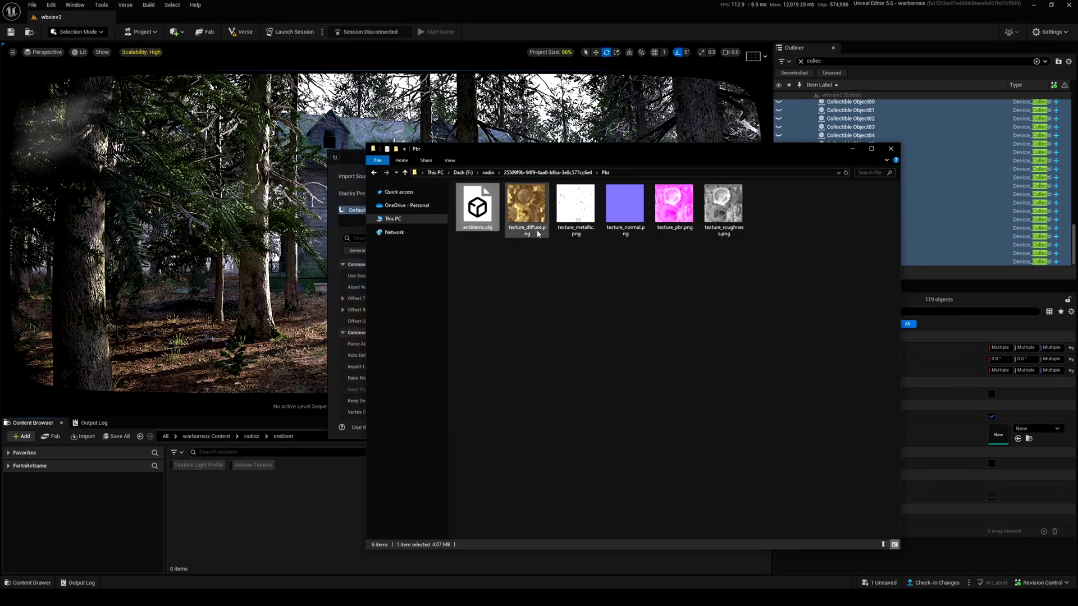
click(349, 166)
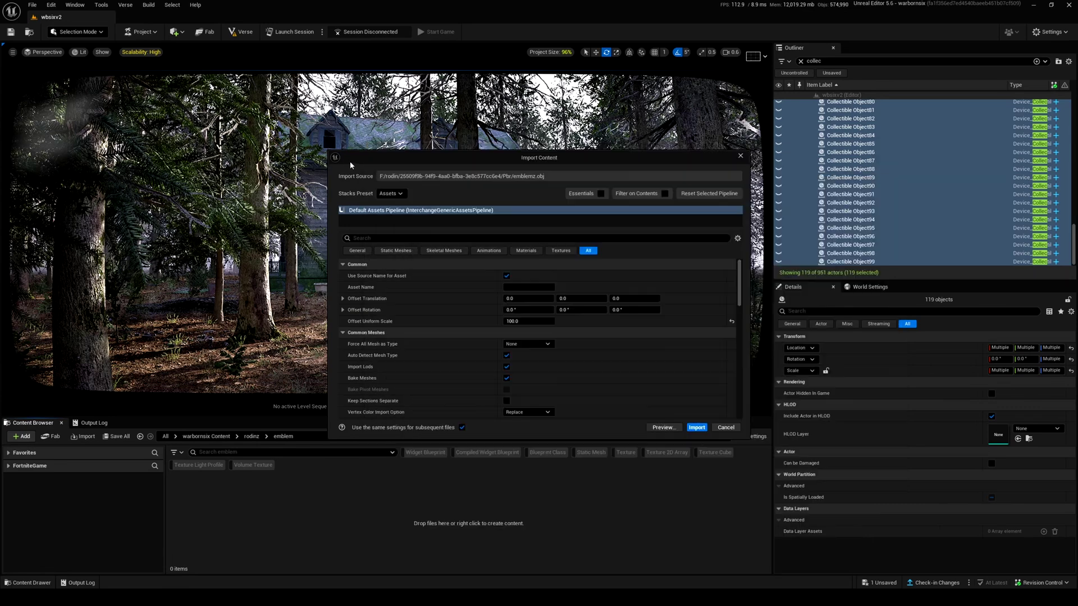
click(690, 424)
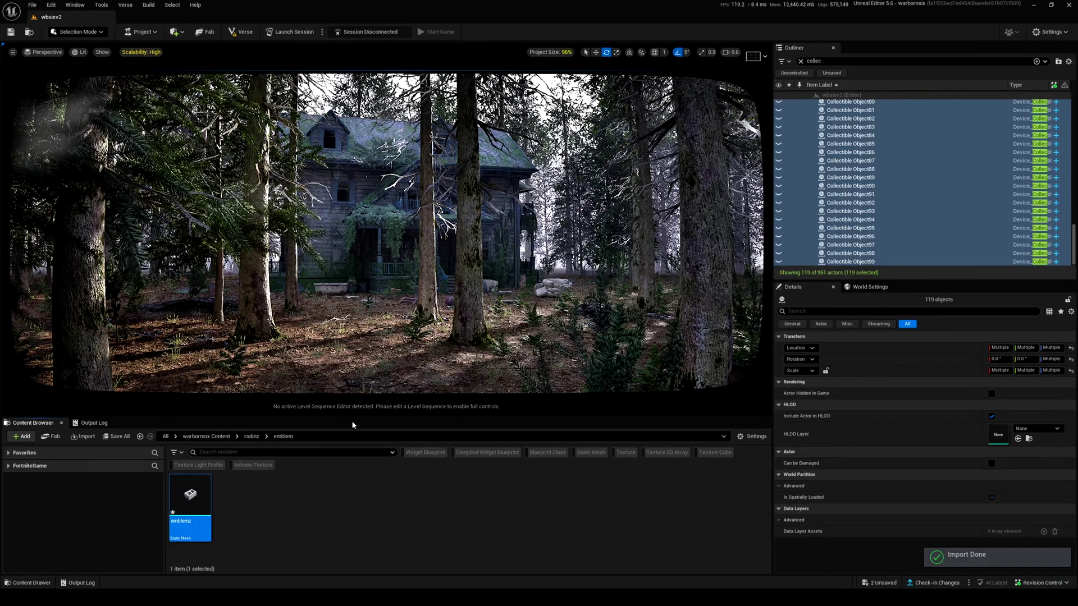
Examine the untextured emblemz static mesh from above in its mesh editor, then close the editor
mouse_move(187, 507)
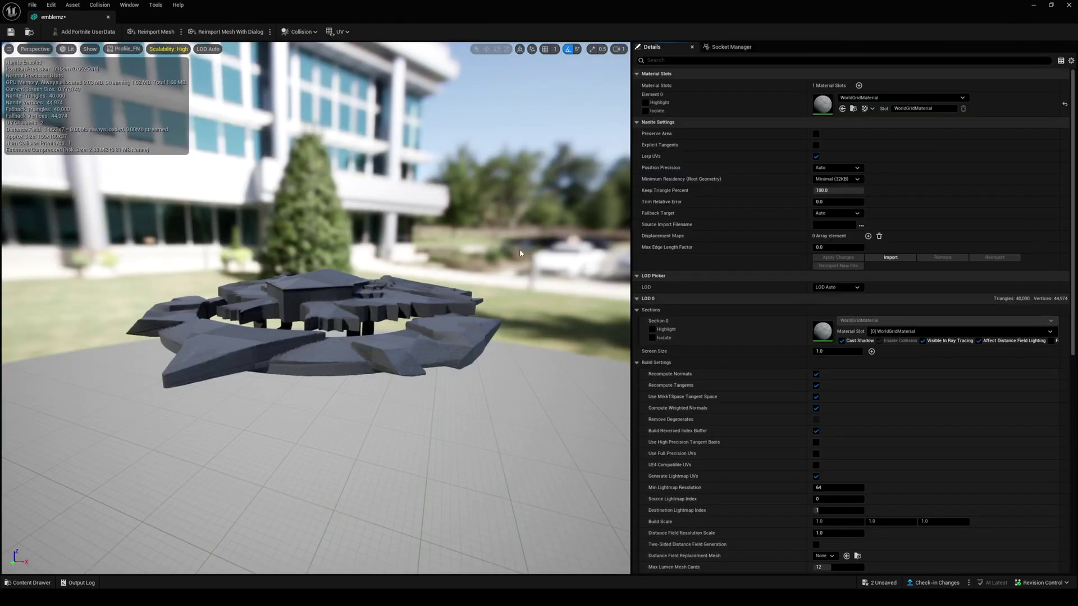
alt+drag(520, 248, 520, 381)
key(w)
right_drag(333, 359, 314, 359)
scroll(315, 359, down, 1)
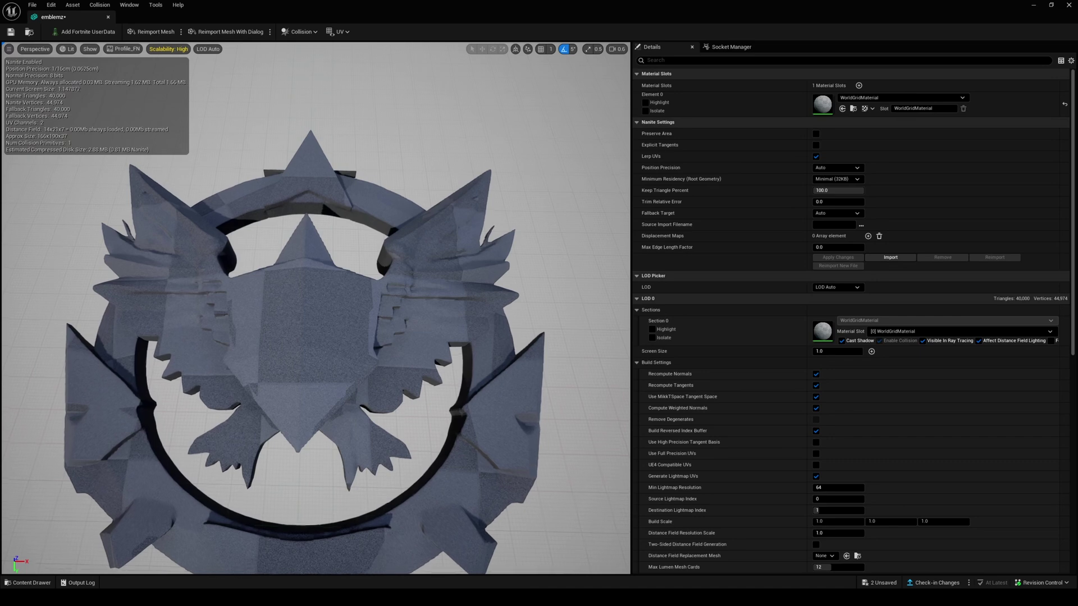
scroll(497, 249, down, 4)
scroll(496, 249, up, 4)
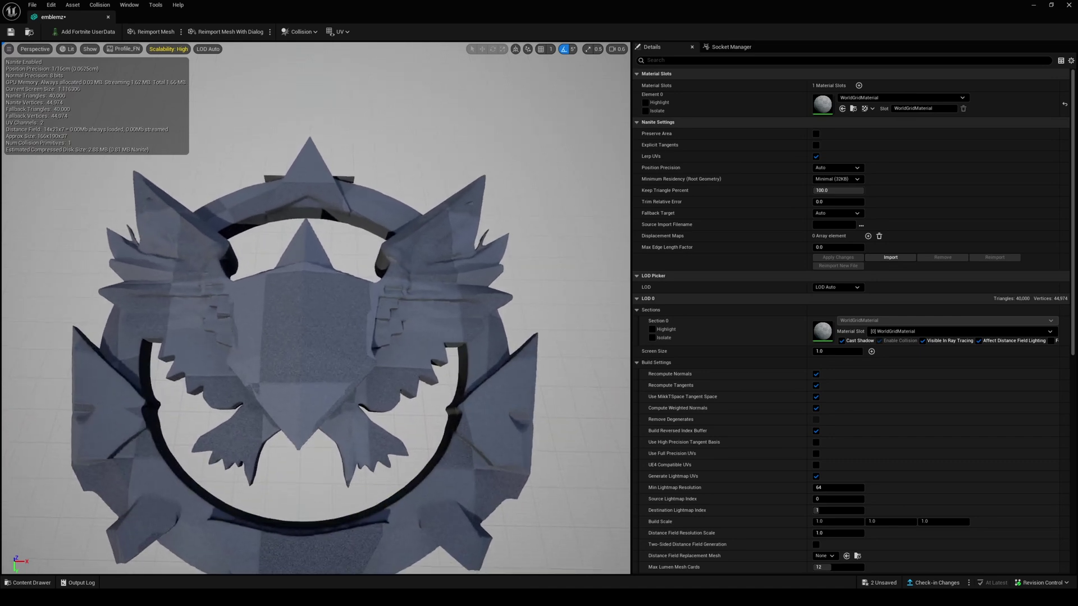
right_drag(497, 248, 499, 230)
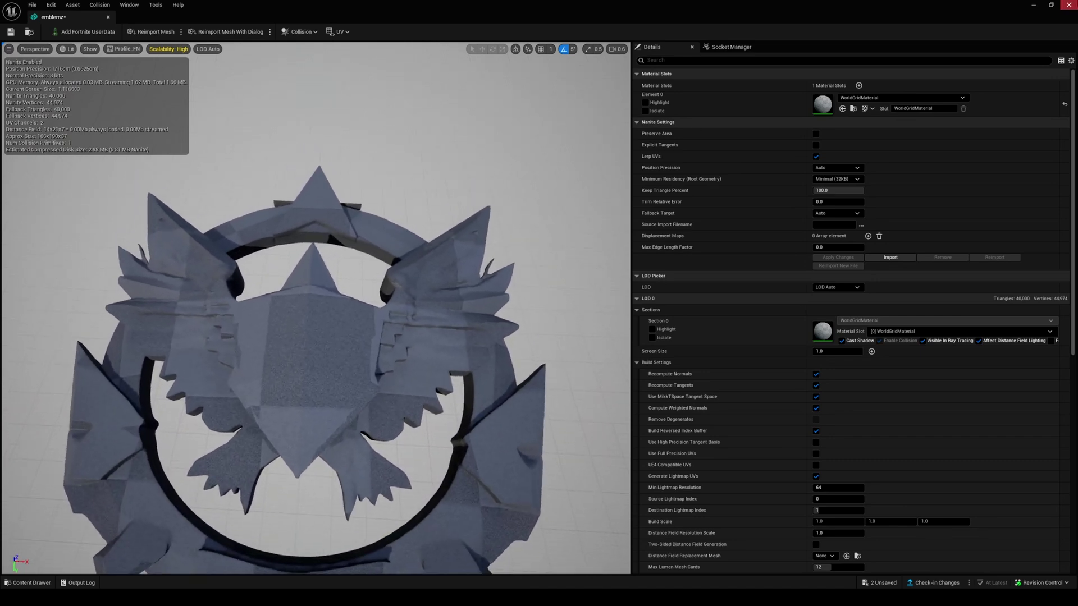
click(1069, 6)
Import the diffuse, metallic, normal and roughness textures from the Pbr folder into the emblem content folder, leaving out texture_pbr
click(227, 596)
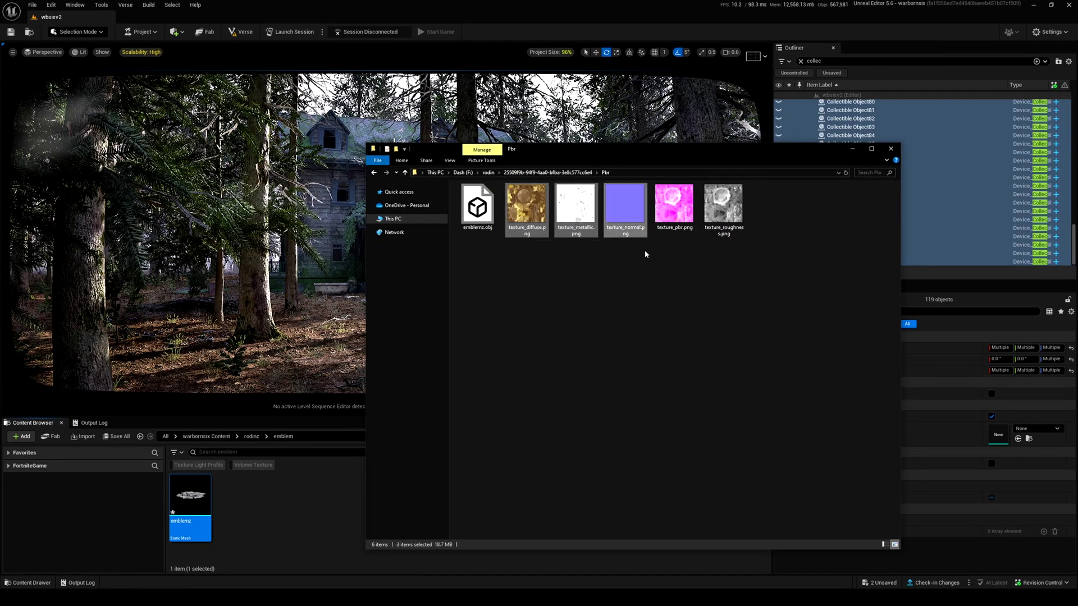
ctrl+click(726, 231)
drag(726, 231, 258, 506)
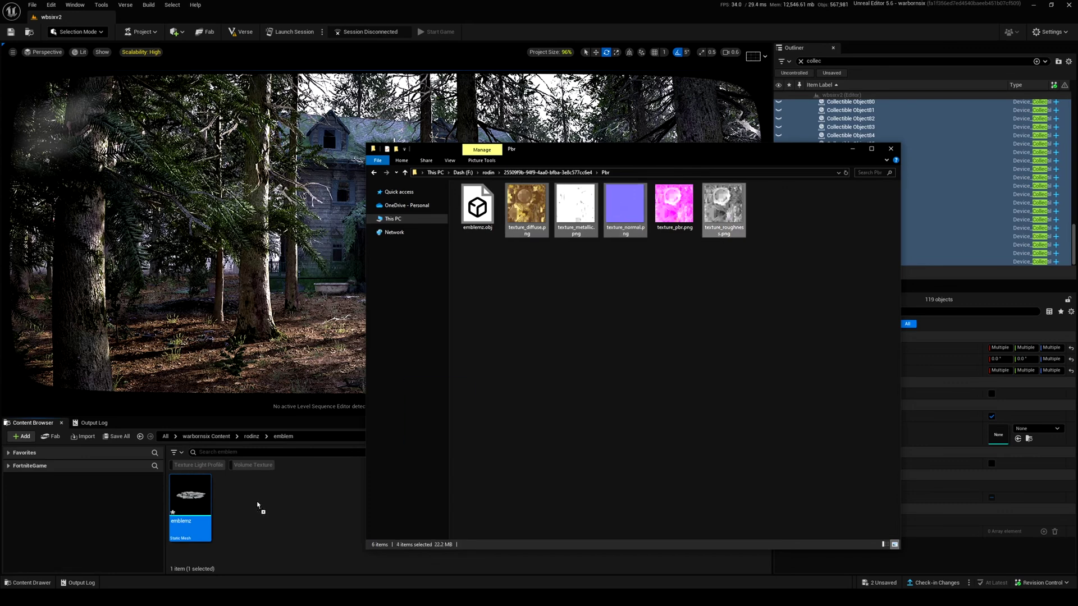
click(852, 152)
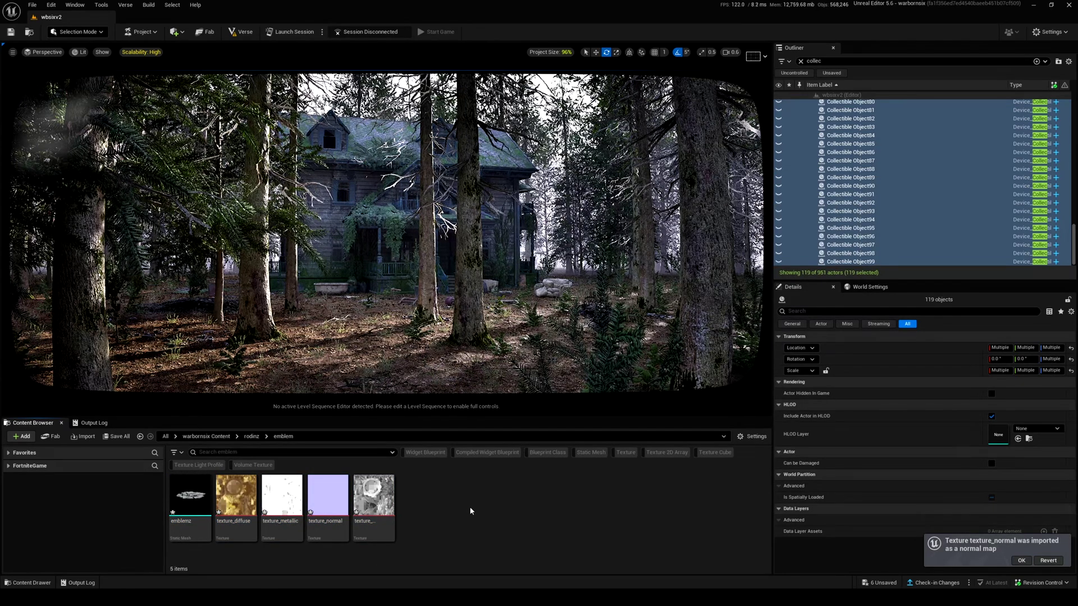
Create a material from texture_diffuse and name it emblemzmat
right_click(242, 502)
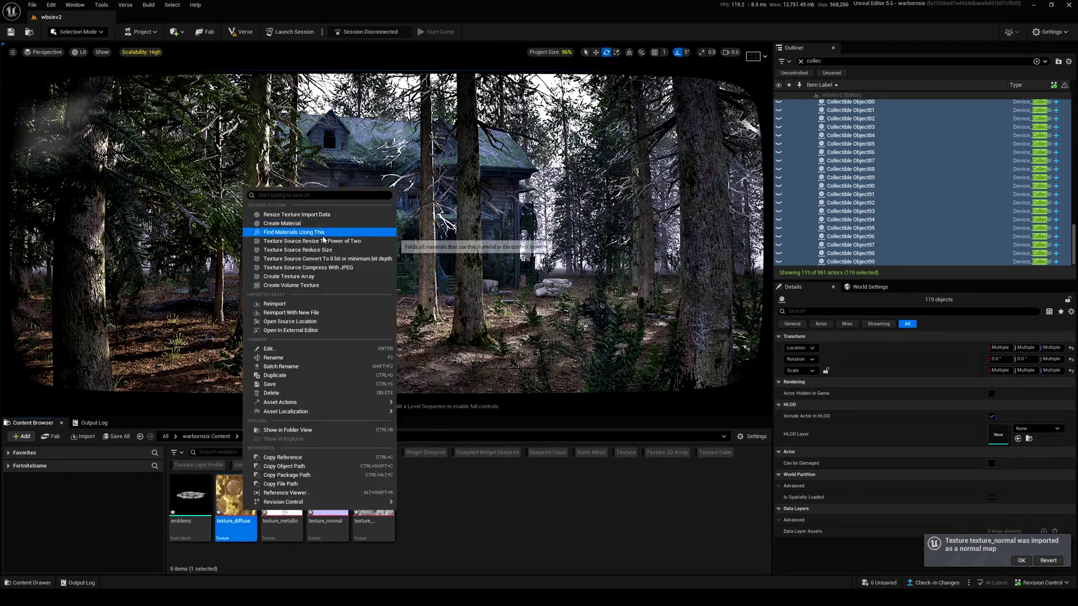
click(314, 223)
text(emblemz)
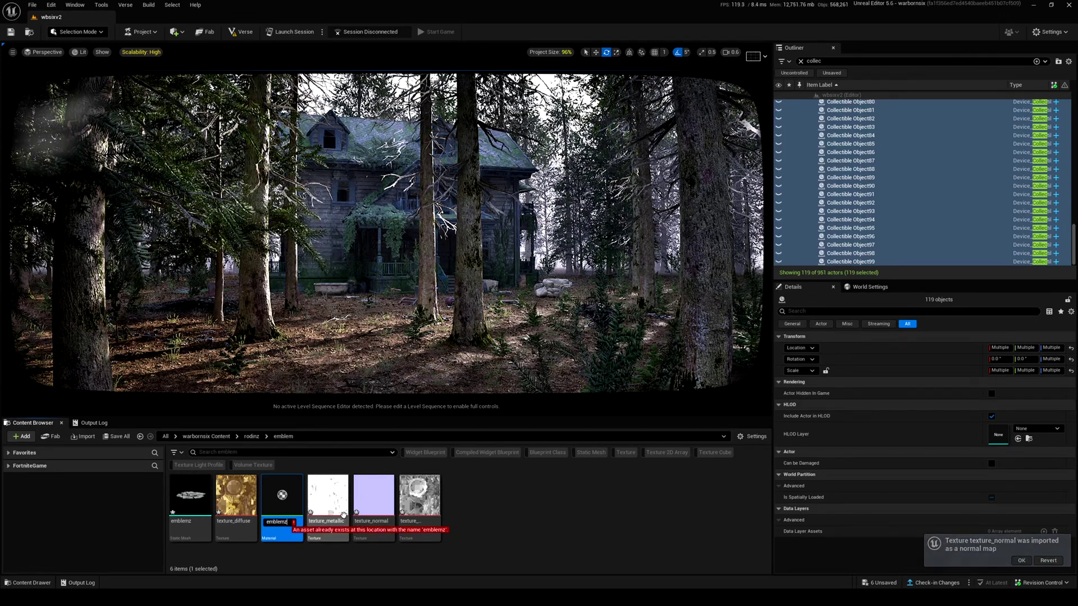
text(mat)
key(Return)
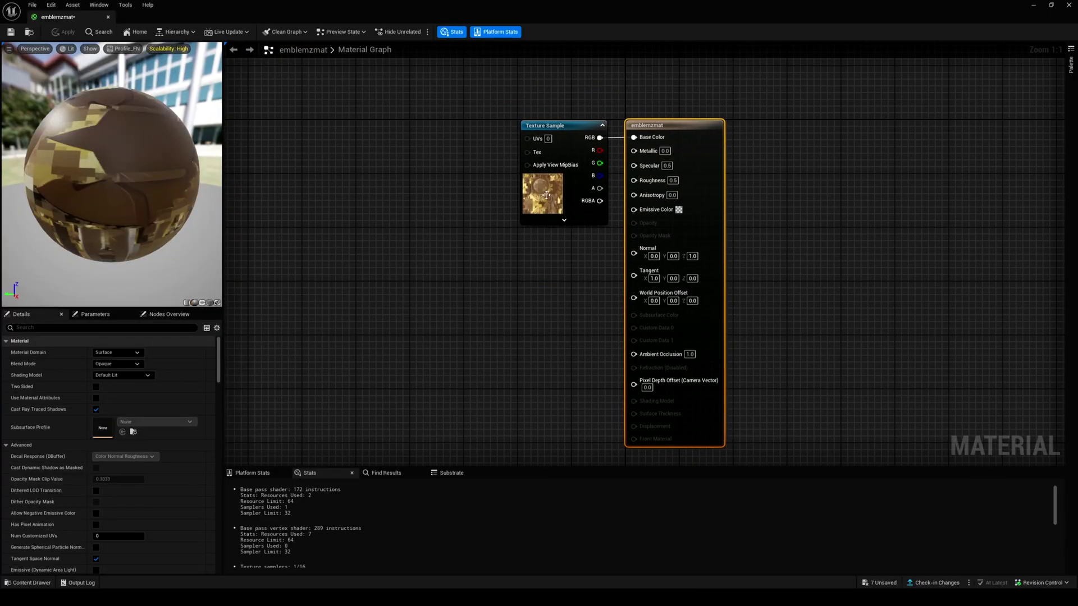
Arrange the emblemzmat graph beside the imported textures, add texture_metallic to it and connect its RGB output to Metallic
drag(561, 180, 460, 184)
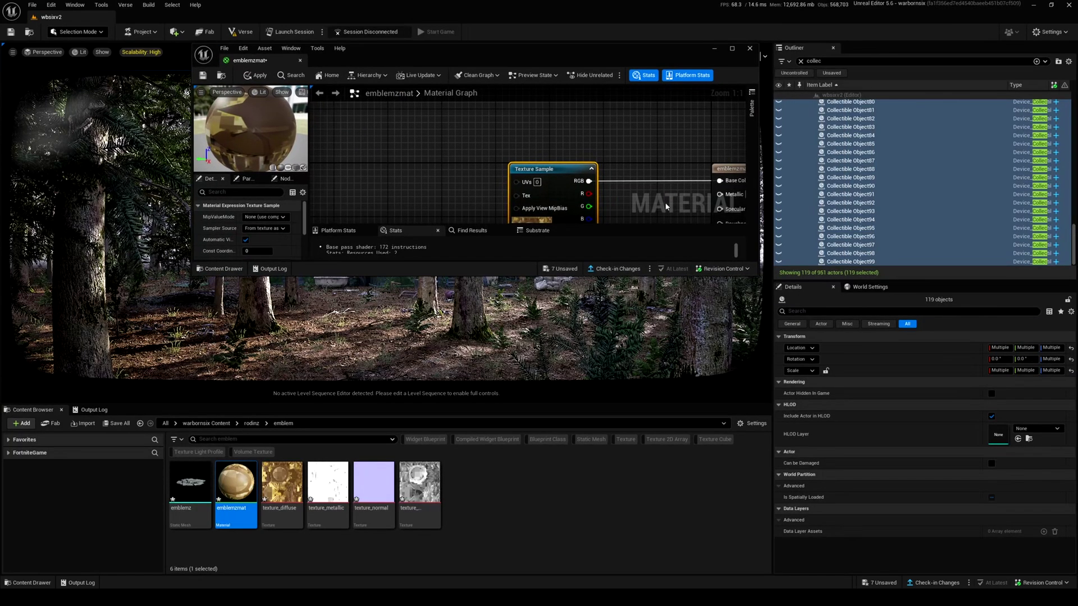
scroll(667, 206, down, 1)
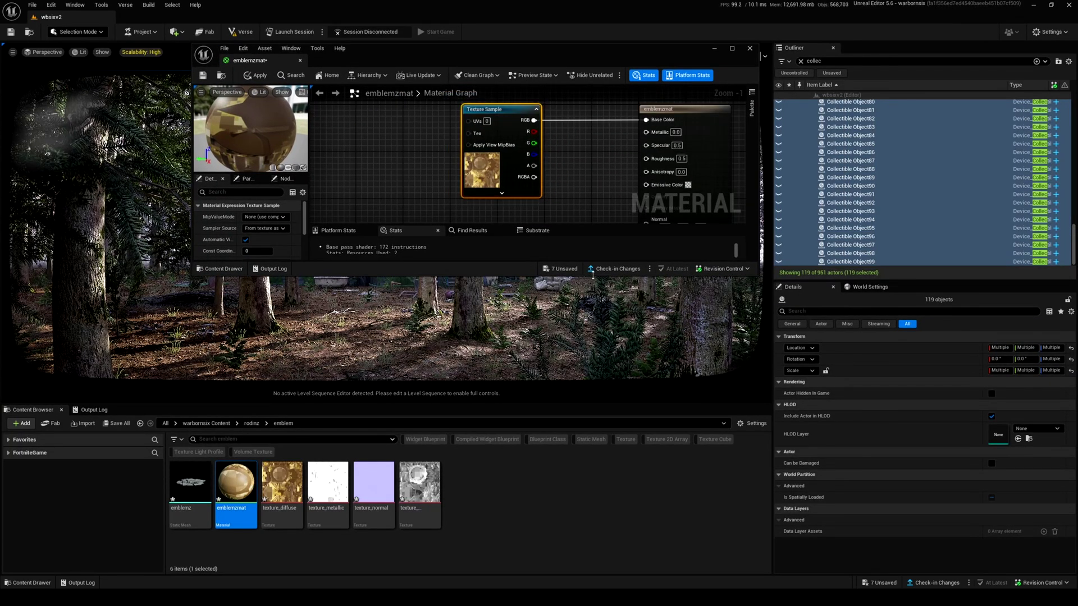
drag(592, 275, 593, 385)
right_drag(548, 258, 477, 228)
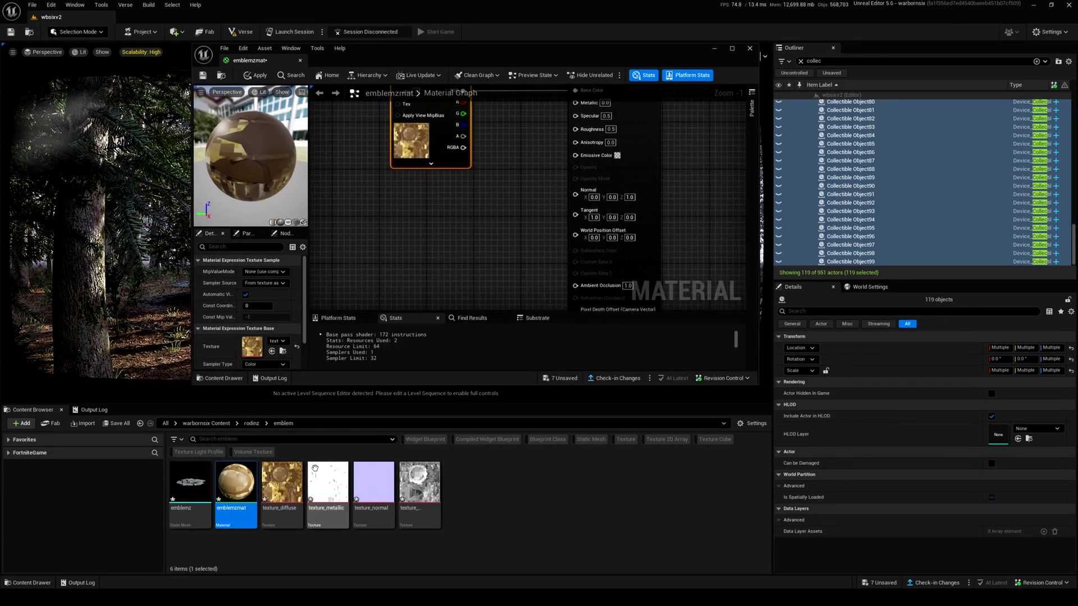
drag(338, 482, 382, 197)
right_drag(508, 160, 508, 212)
drag(440, 257, 418, 234)
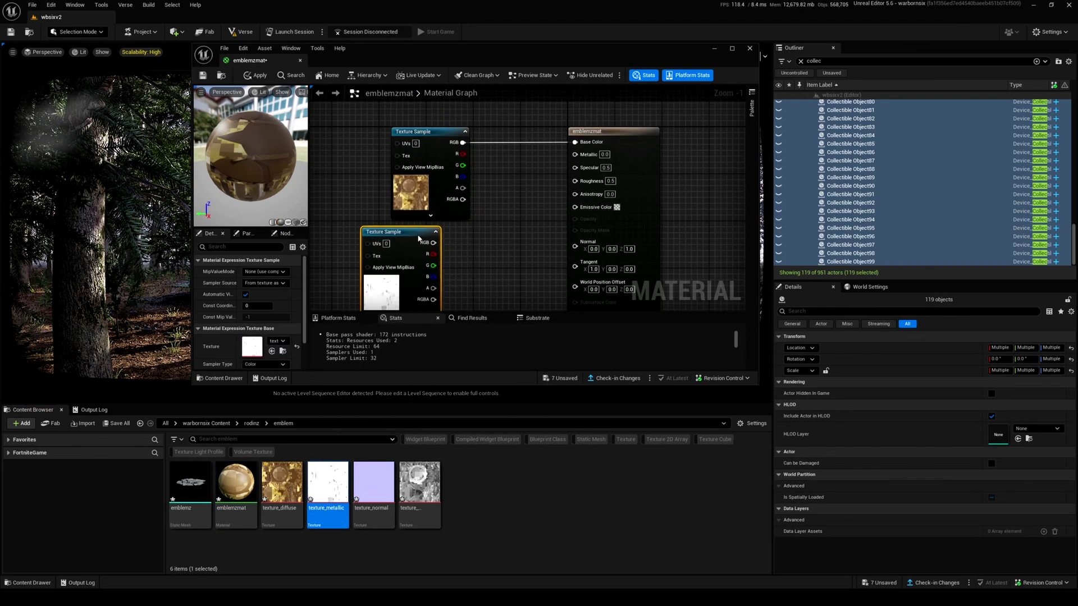
drag(583, 159, 581, 157)
Add texture_normal to the material graph and connect its RGB output to Normal
right_drag(493, 270, 490, 221)
scroll(500, 238, down, 1)
drag(377, 484, 383, 270)
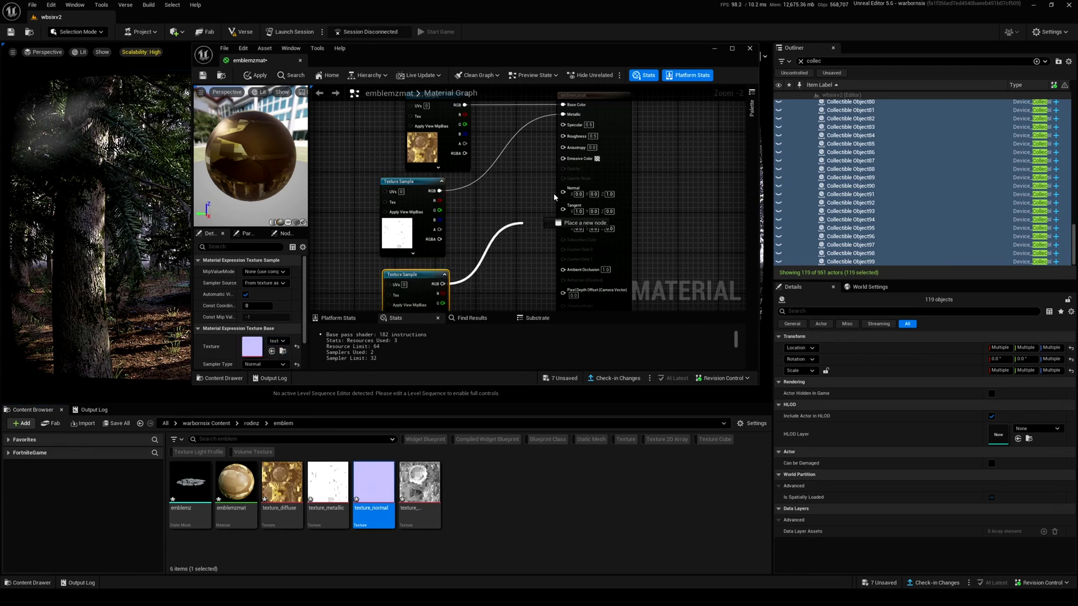
drag(569, 190, 565, 191)
Add the roughness texture to the material graph and connect its RGB output to Roughness
right_drag(522, 258, 520, 208)
drag(419, 486, 471, 254)
right_drag(500, 247, 500, 284)
drag(529, 308, 575, 115)
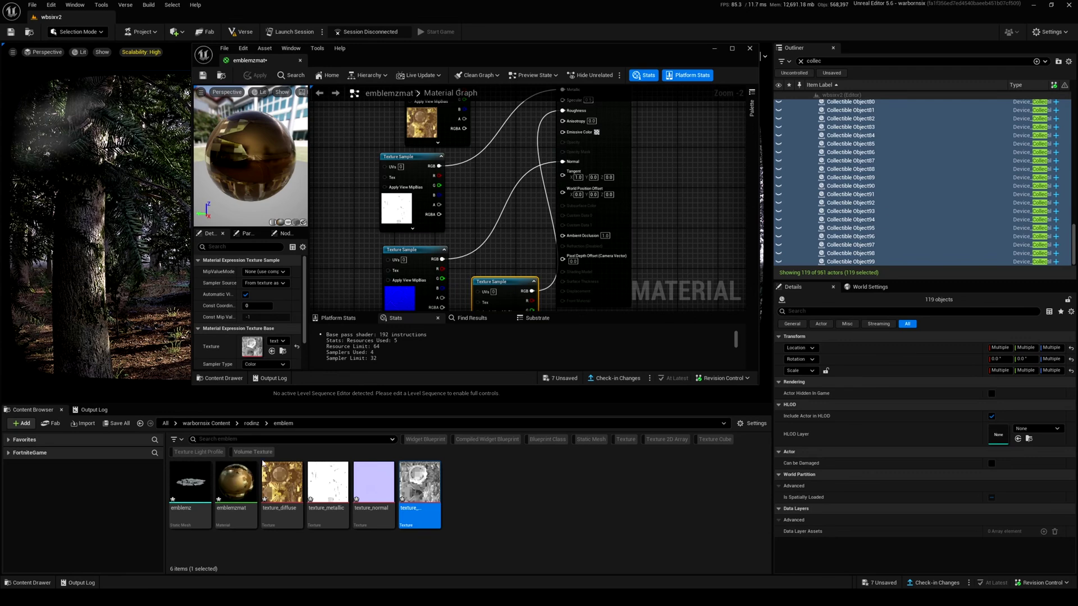
Assign the emblemzmat material to the material slot of the emblemz static mesh
double_click(200, 487)
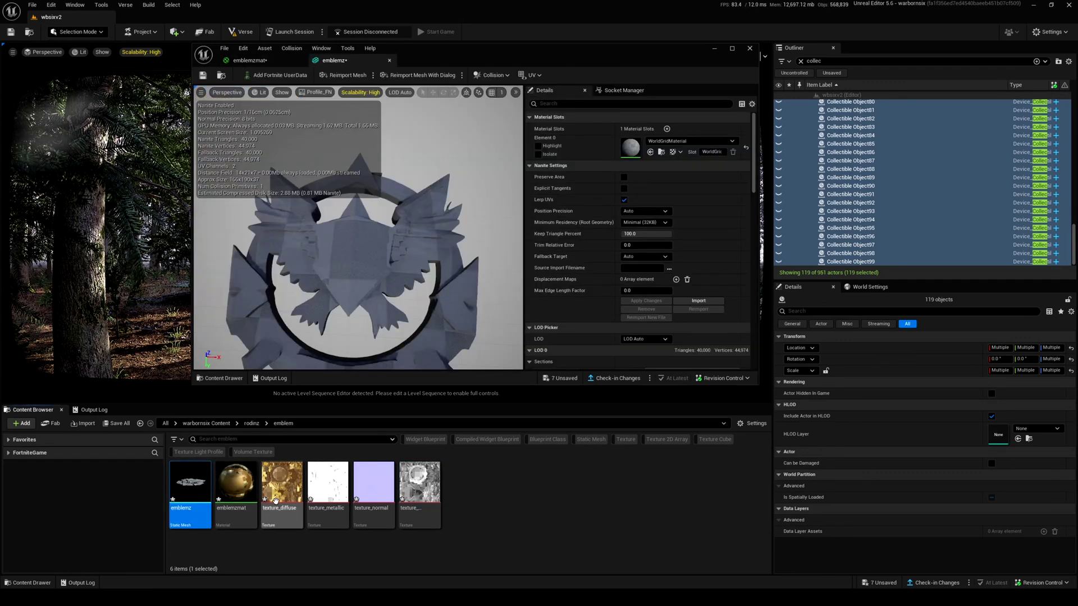
drag(632, 149, 632, 149)
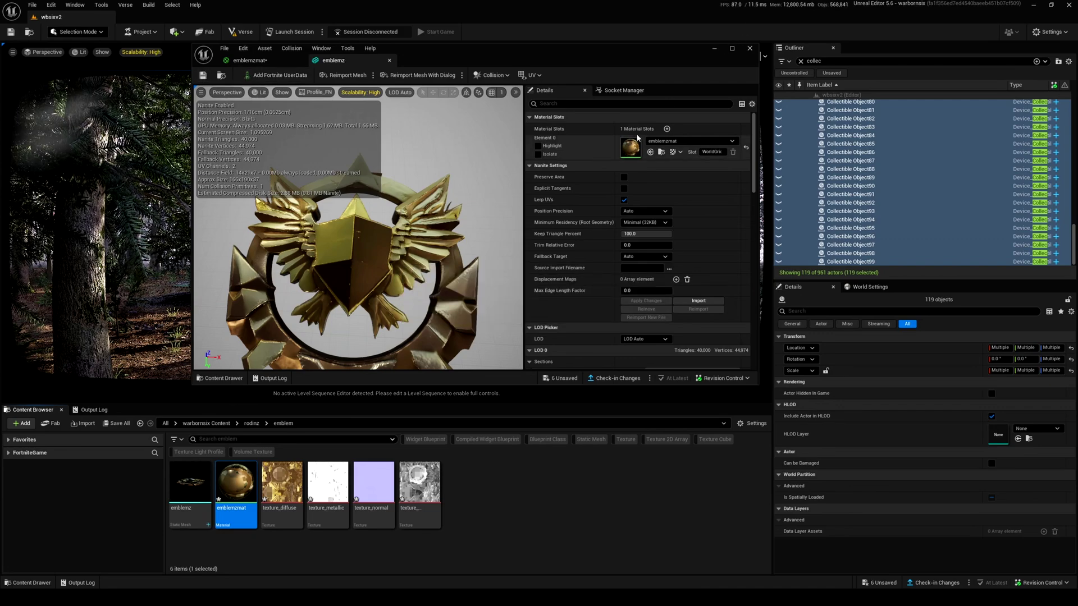
Inspect the gold-textured emblemz mesh from several angles in an enlarged mesh editor, then close it
double_click(590, 45)
right_drag(393, 303, 392, 157)
scroll(315, 308, down, 1)
right_drag(315, 308, 393, 342)
scroll(315, 308, down, 1)
scroll(315, 308, down, 1)
scroll(316, 307, up, 2)
click(1069, 5)
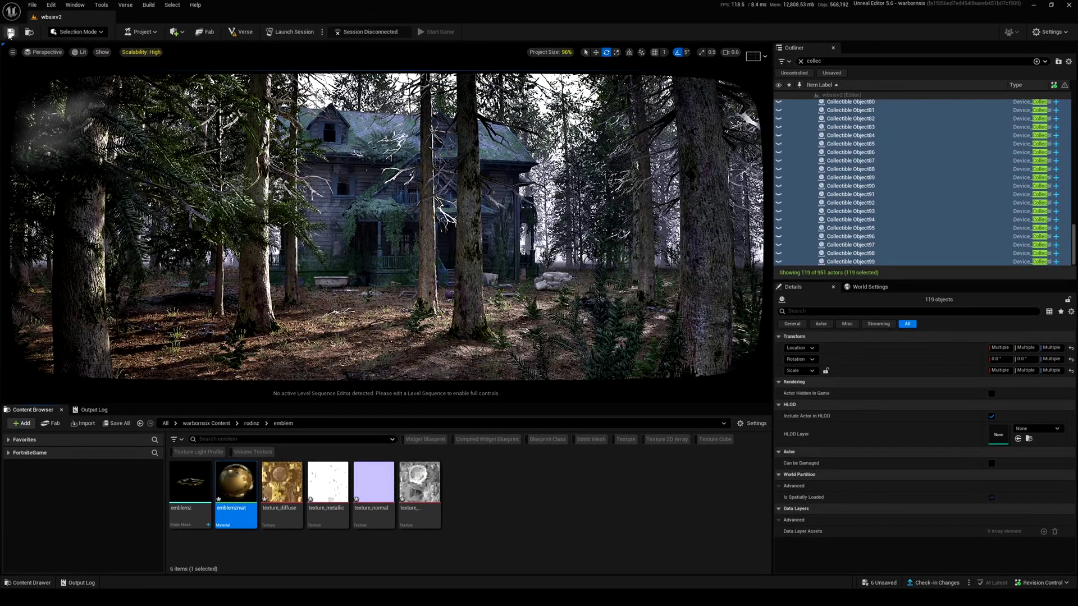
Search the level's actors for "button" and focus the view on battlezButton
right_drag(455, 238, 456, 240)
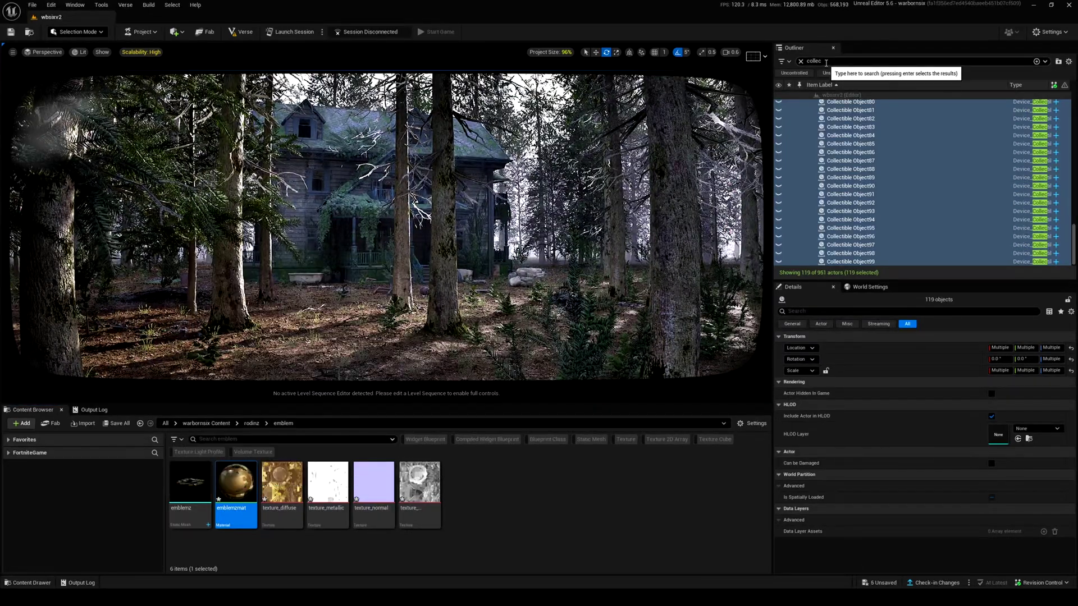
text(button)
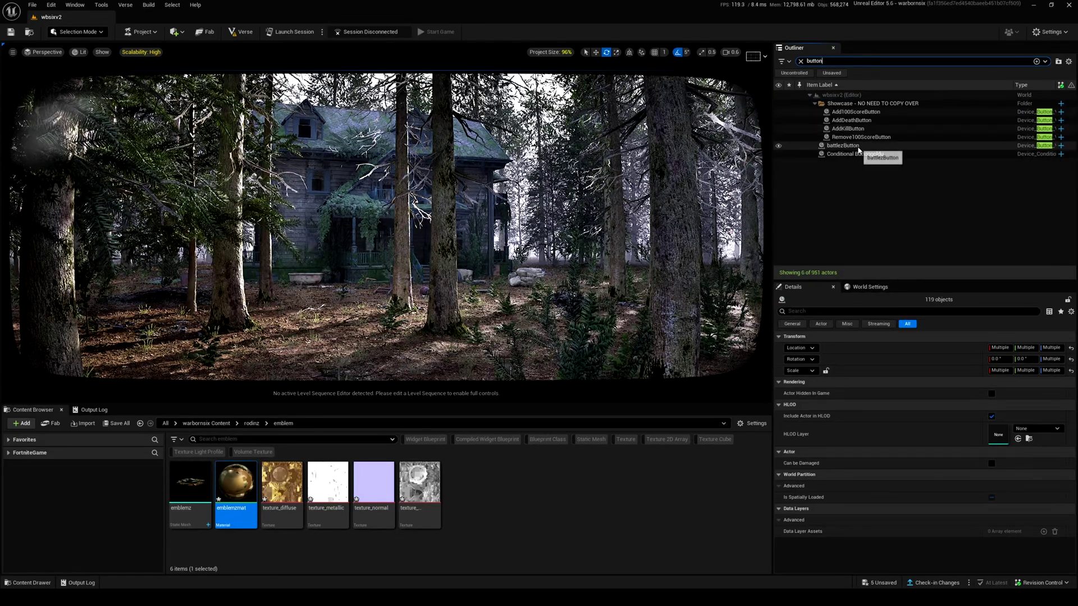
double_click(853, 145)
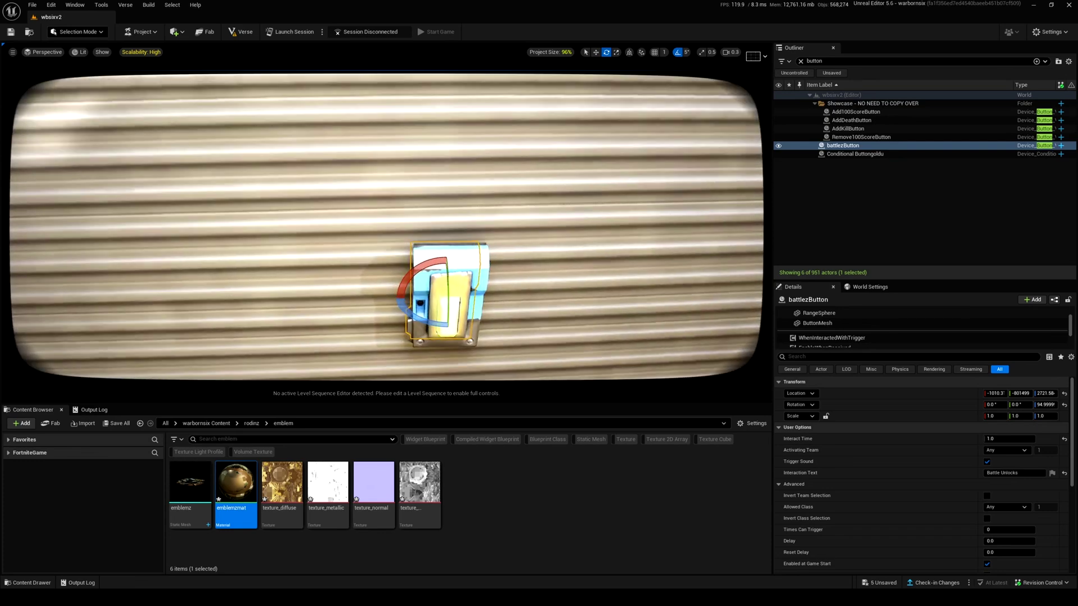
Rotate battlezButton slightly about its vertical axis to about 92° so it lines up with the wall
right_drag(433, 290, 424, 322)
drag(432, 290, 440, 290)
right_drag(441, 291, 359, 300)
key(w)
scroll(433, 287, up, 2)
drag(442, 404, 442, 444)
right_drag(508, 285, 545, 202)
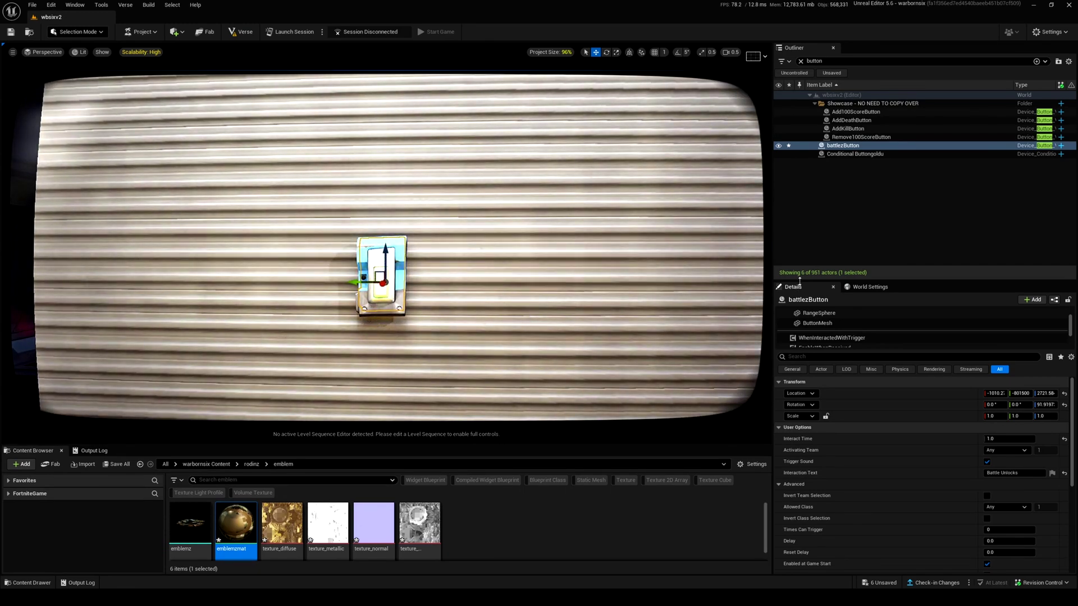
Set the Custom Mesh of battlezButton to the emblemz static mesh
drag(799, 281, 800, 211)
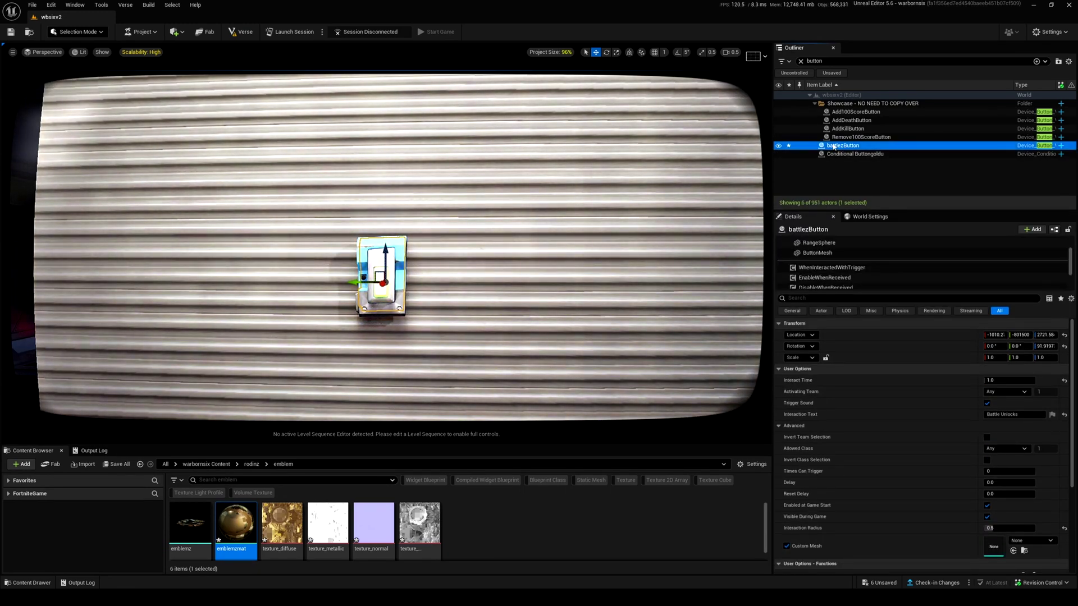
right_drag(767, 169, 789, 160)
scroll(999, 510, down, 4)
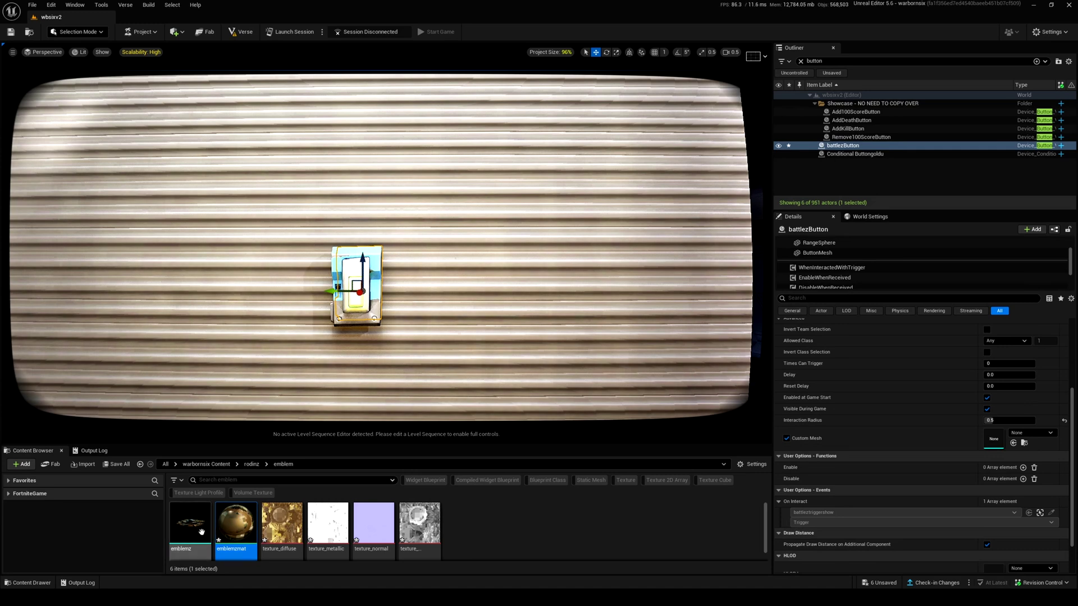
drag(199, 532, 1004, 475)
drag(990, 434, 991, 435)
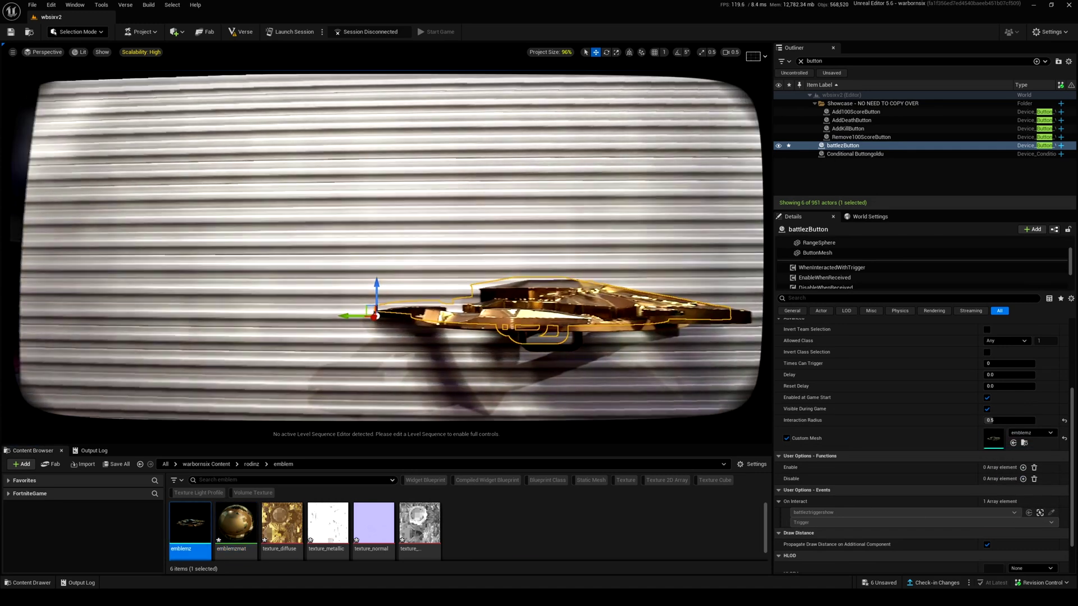
Rotate battlezButton so the golden emblem stands upright and faces out from the corrugated wall
key(e)
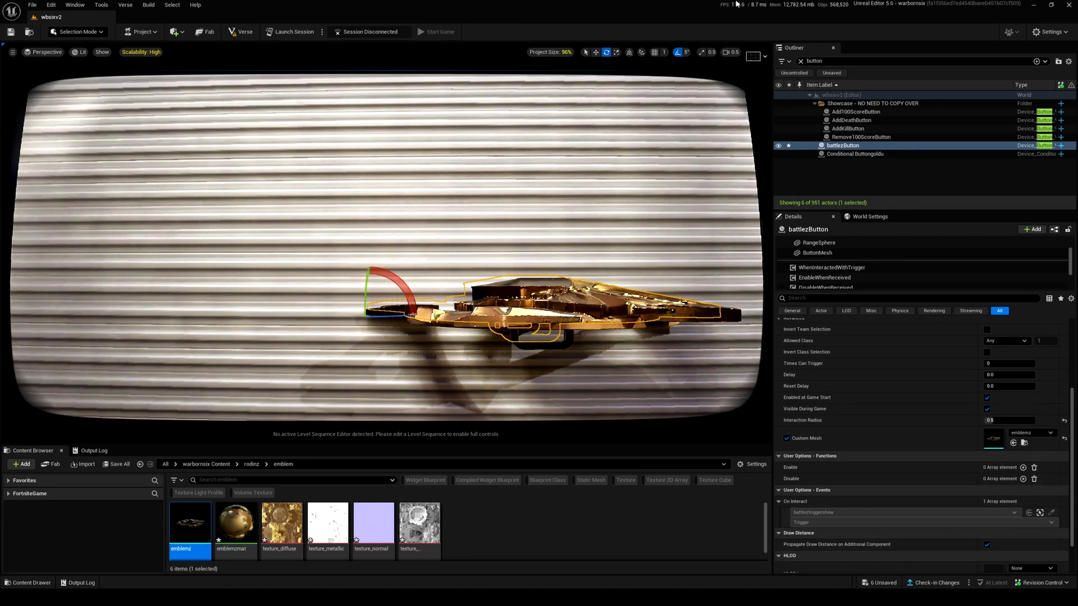
drag(400, 270, 324, 307)
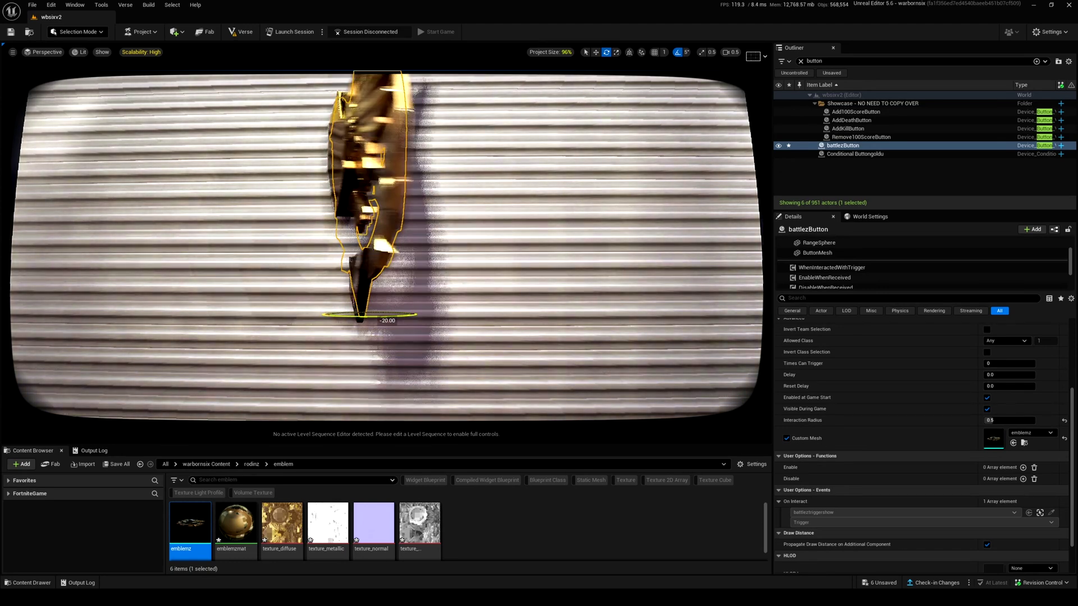
scroll(398, 287, down, 5)
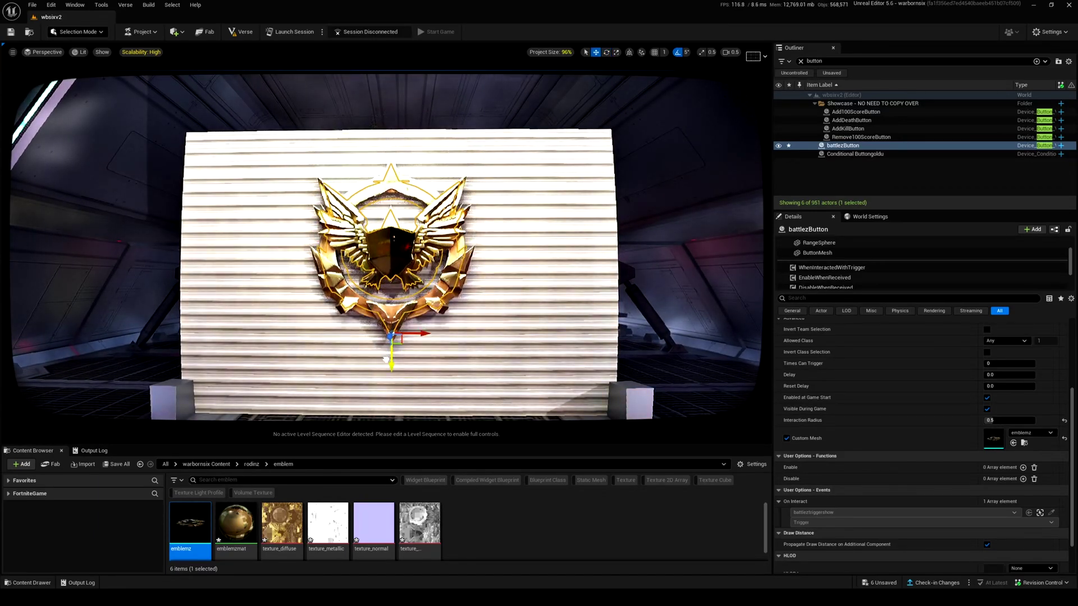
Move the emblem button perpendicular to the wall so that it hangs just in front of the surface
right_drag(387, 357, 495, 334)
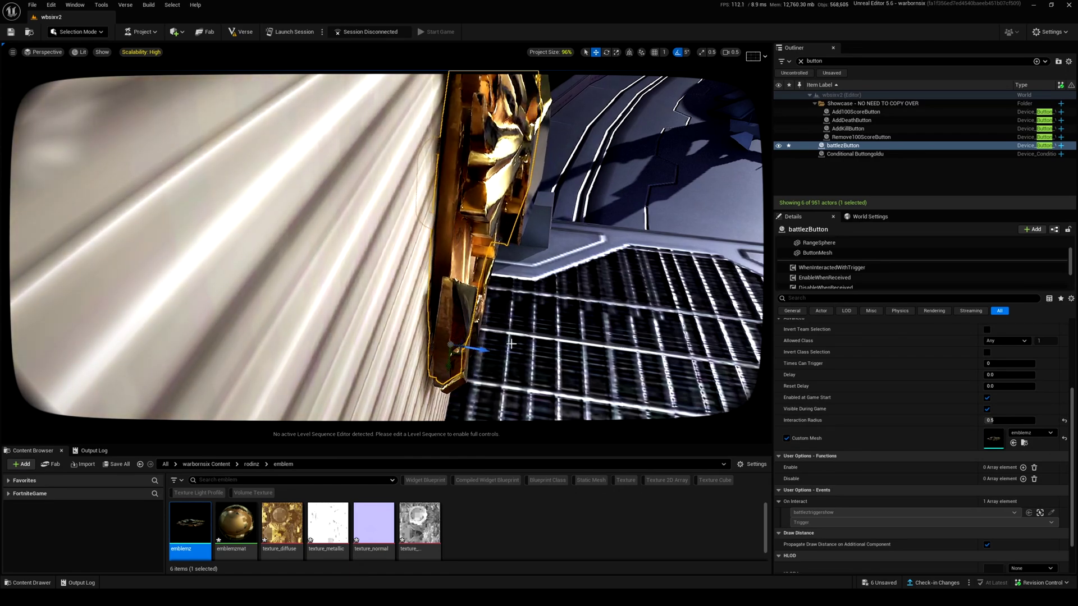
mouse_move(558, 338)
right_down()
mouse_move(449, 337)
mouse_move(553, 342)
right_up()
alt+drag(347, 339, 457, 378)
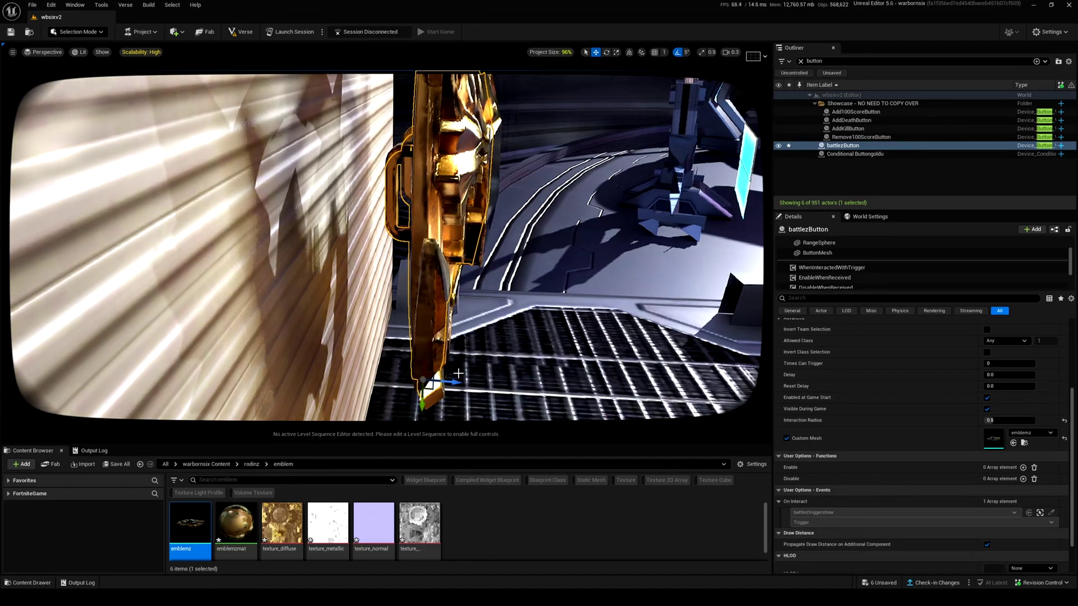
alt+drag(466, 339, 533, 339)
Check the mounted golden emblem on the wall from the side, close up and from the front
key(s)
right_drag(427, 337, 320, 331)
key(w)
key(w)
scroll(396, 331, up, 1)
key(g)
key(w)
key(d)
scroll(373, 334, down, 2)
key(d)
key(s)
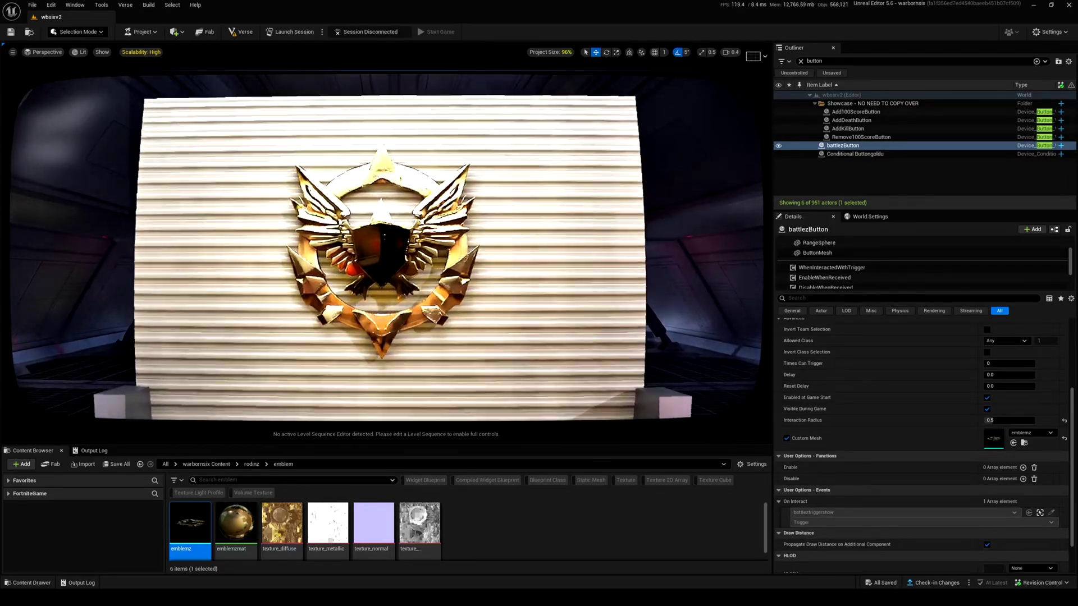
alt+drag(618, 344, 628, 344)
Import dollz.obj from the Pbr folder of the second Rodin download into the project's rodinz/dollz folder
drag(279, 446, 272, 364)
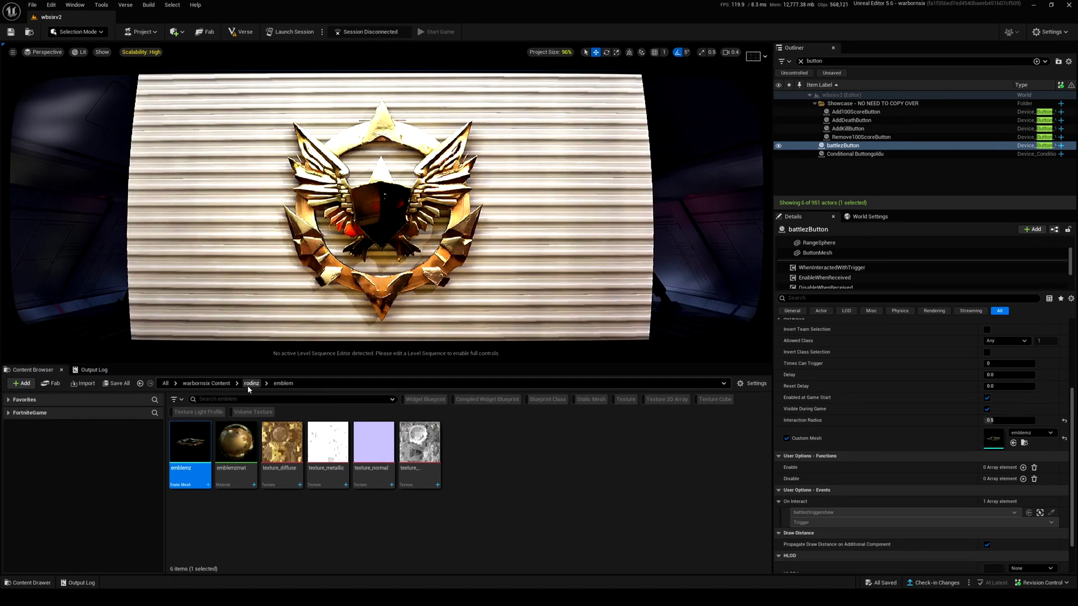
click(250, 383)
double_click(190, 444)
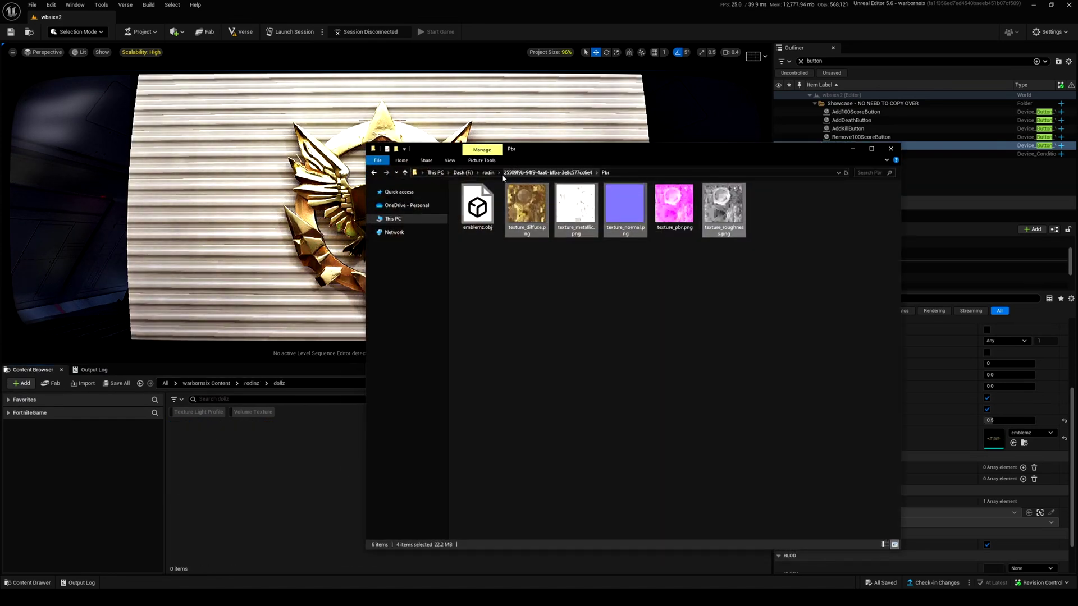
click(488, 173)
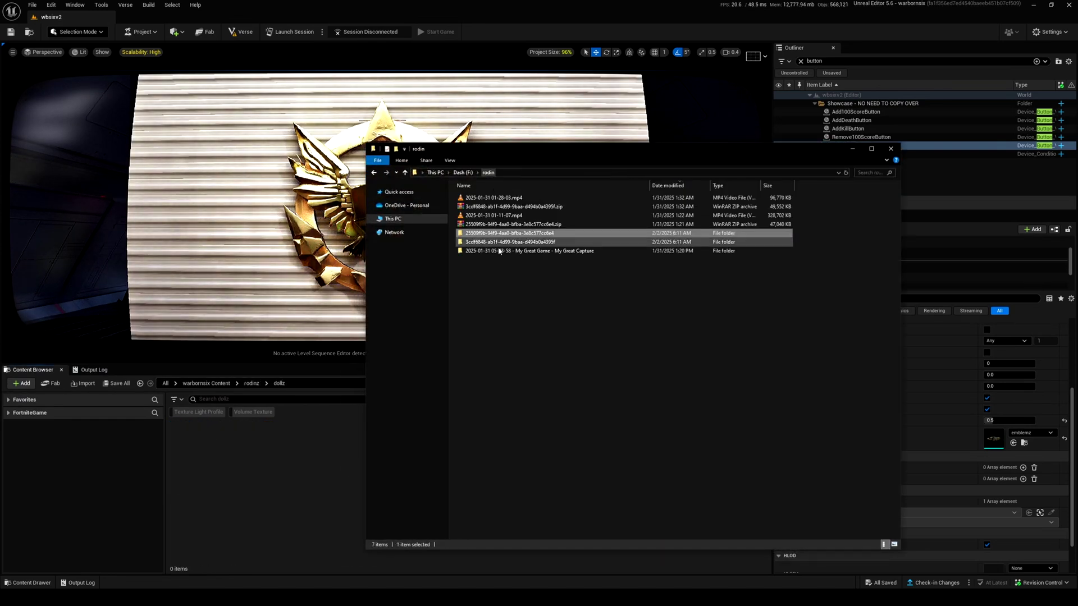
double_click(505, 243)
double_click(473, 205)
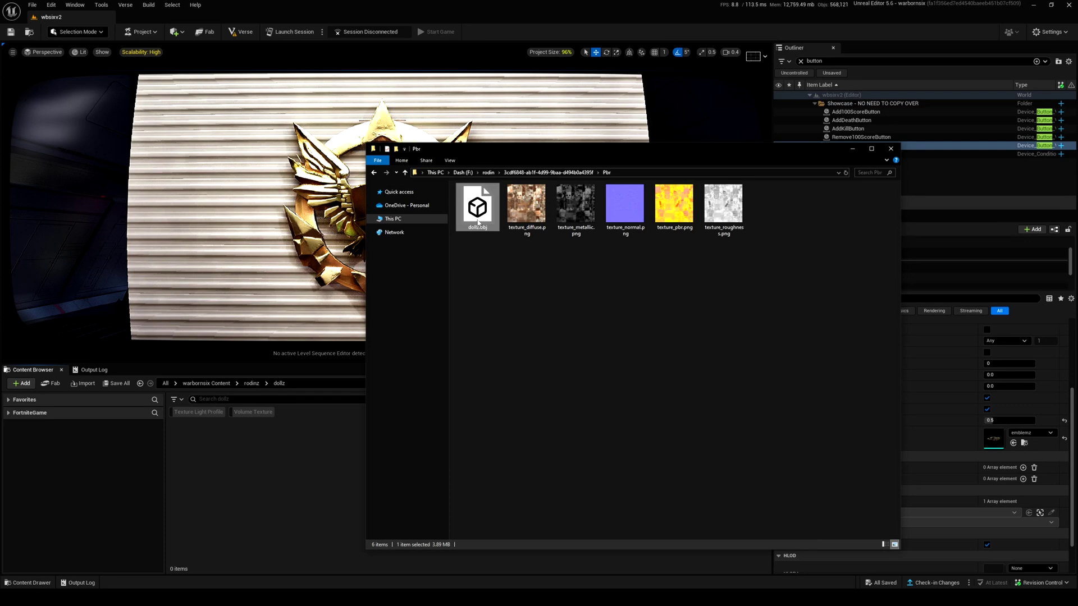
drag(478, 223, 193, 460)
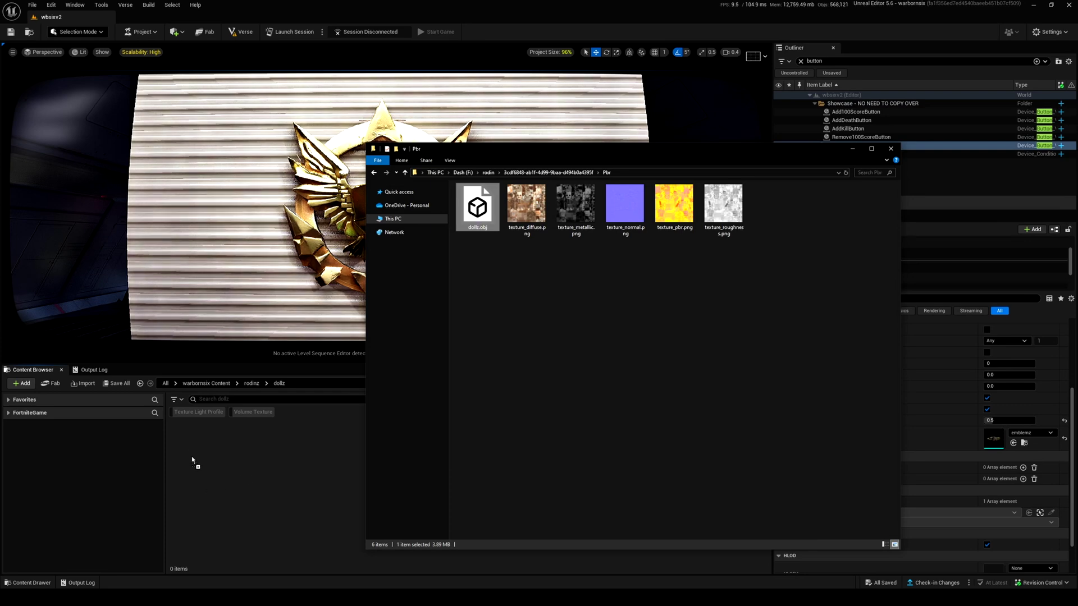
click(853, 149)
click(696, 428)
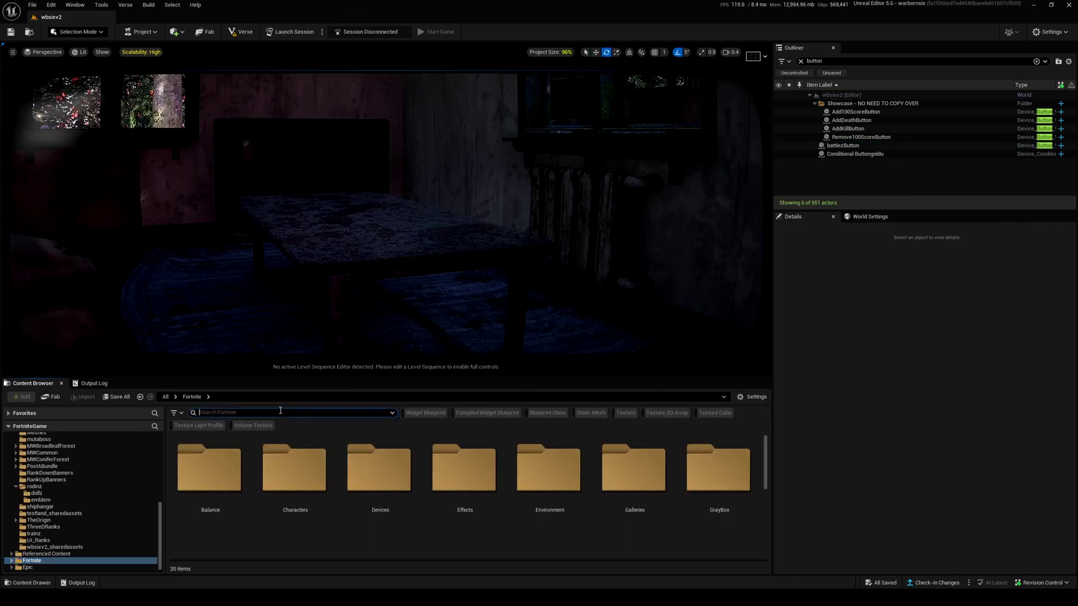
Search the Fortnite content for "collectible" and place a Collectible Object above the table in the dark room
text(collectk)
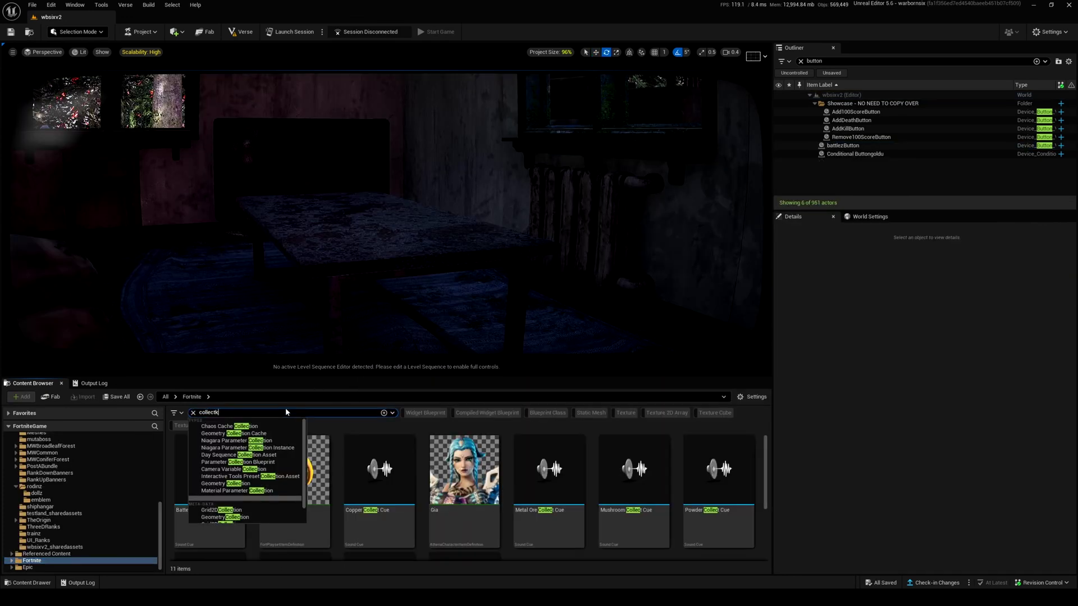
key(BackSpace)
text(ible)
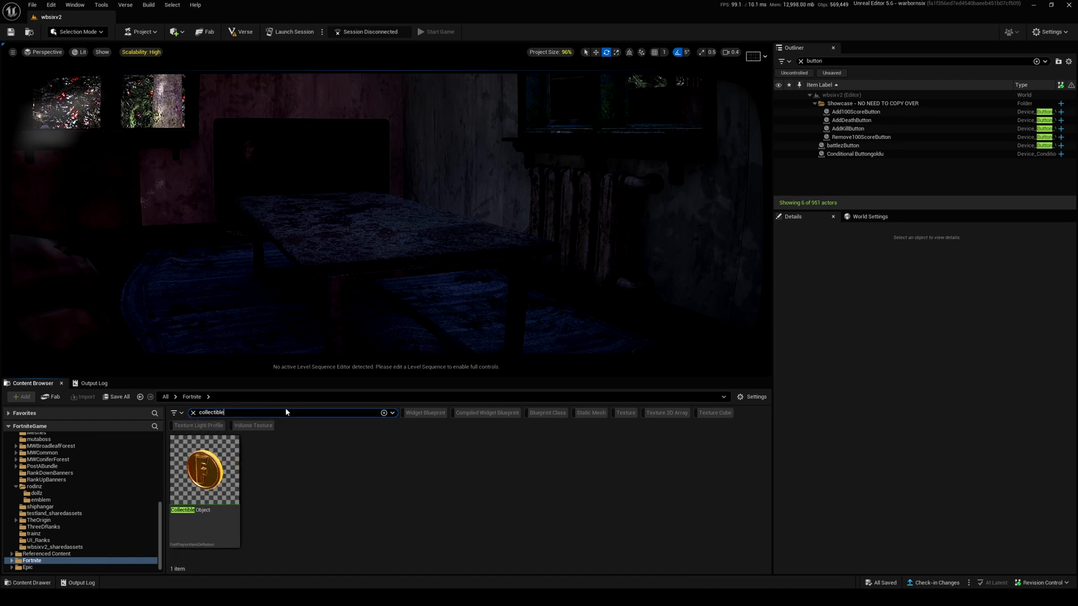
drag(205, 472, 362, 77)
key(w)
right_drag(464, 258, 461, 181)
drag(360, 230, 359, 202)
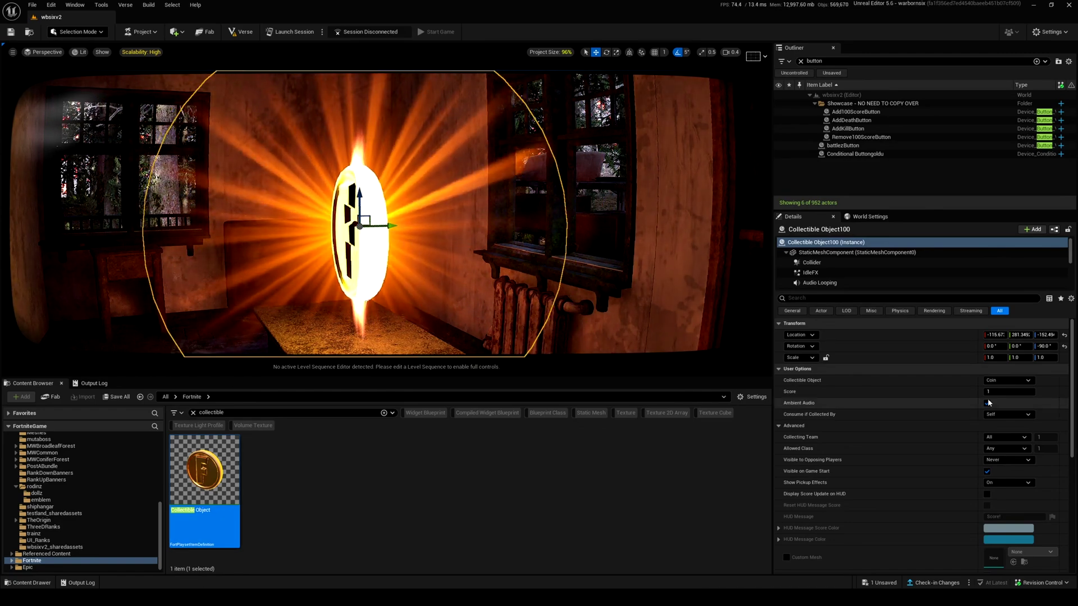
right_drag(409, 257, 385, 216)
drag(416, 378, 415, 394)
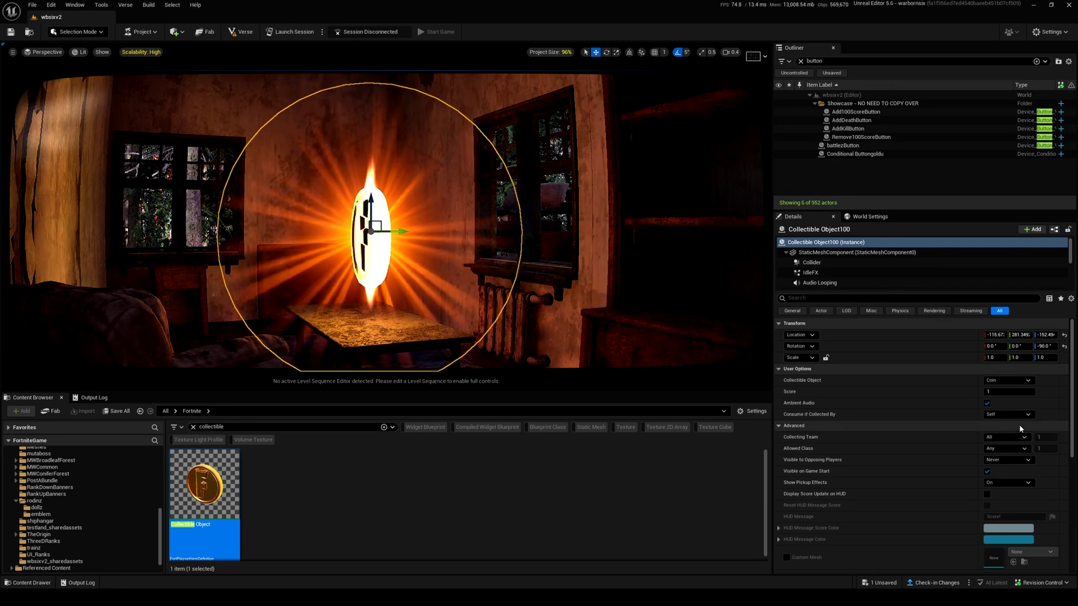
Enable Custom Mesh on the Collectible Object and set it to the dollz static mesh
scroll(1072, 427, down, 5)
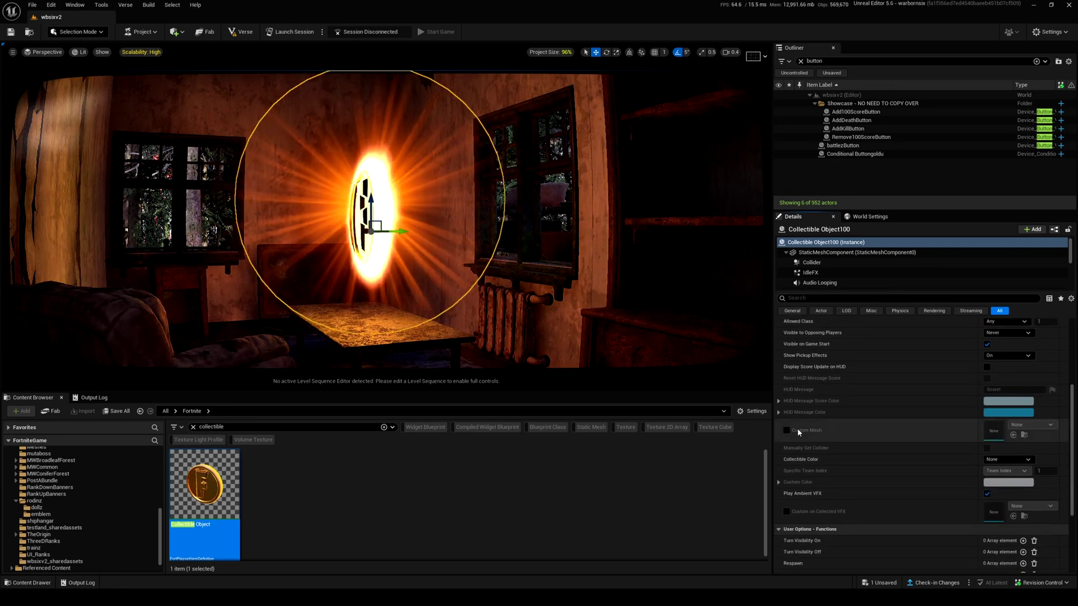
click(786, 430)
click(1038, 430)
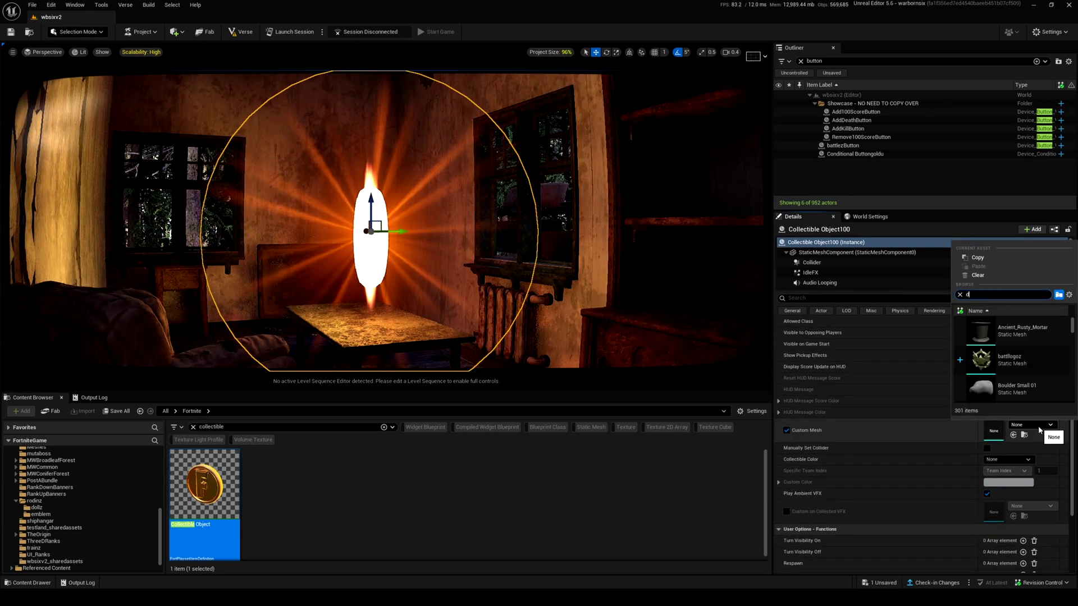
click(988, 332)
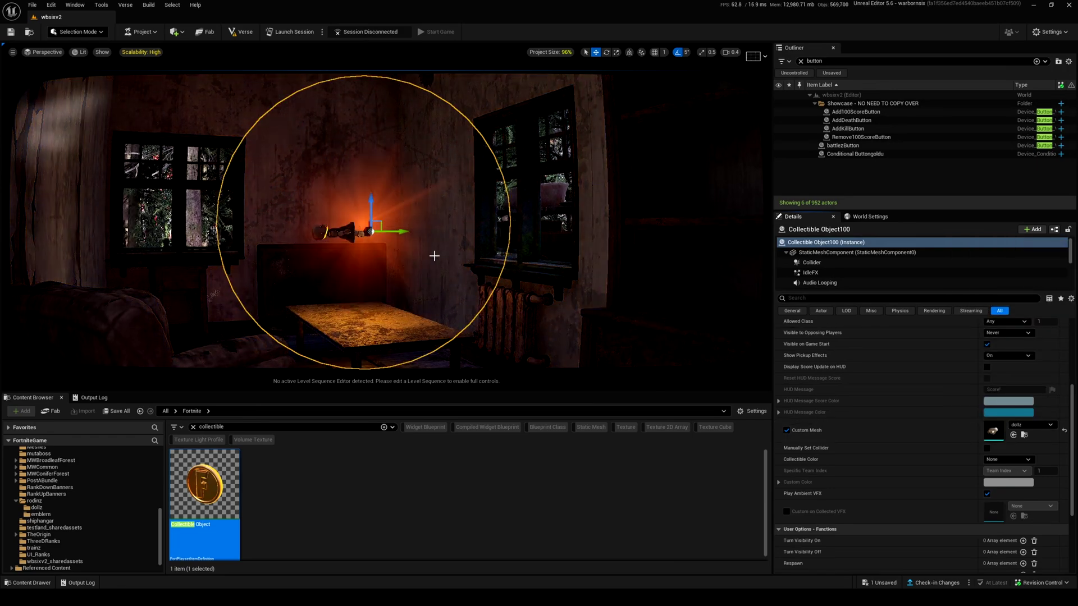
Lower the doll collectible from mid-air down to the tabletop
key(w)
mouse_move(376, 198)
right_down()
mouse_move(385, 216)
mouse_move(350, 241)
mouse_move(376, 198)
right_up()
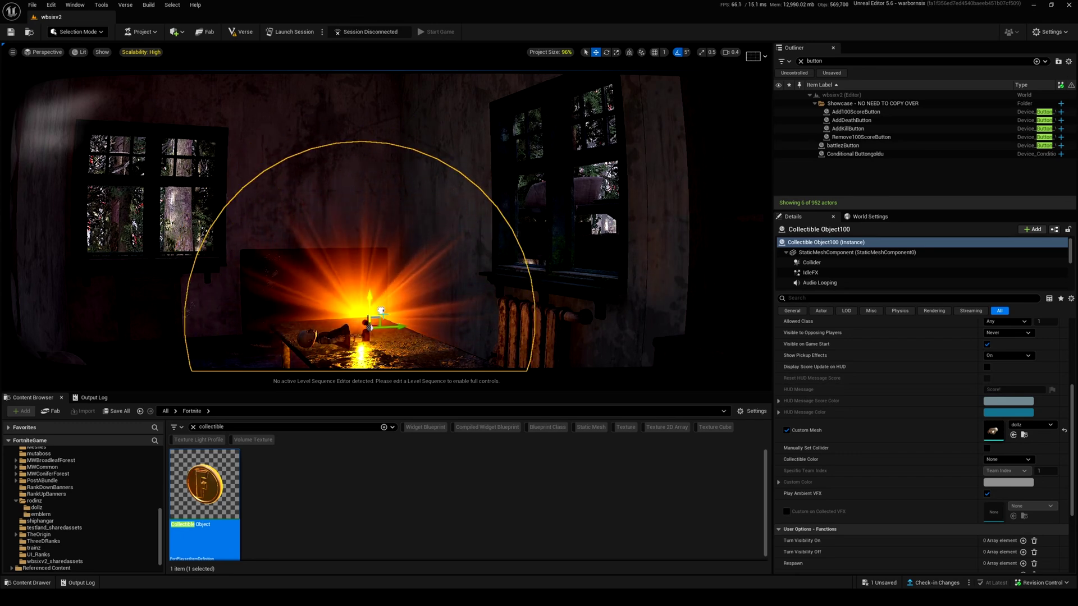
right_drag(379, 321, 364, 264)
Turn the doll about its vertical axis to about 85° and settle it closer to the table surface
key(e)
drag(440, 265, 359, 297)
key(w)
scroll(499, 314, down, 2)
right_drag(499, 314, 522, 326)
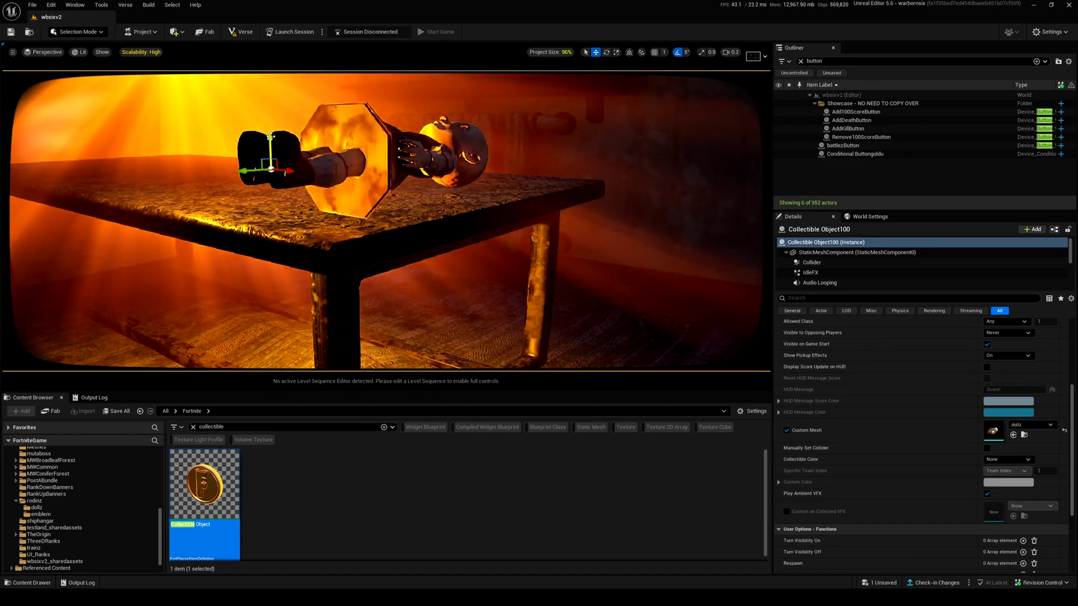
drag(277, 137, 278, 145)
right_drag(277, 144, 446, 169)
Tilt the doll to about -4.25° with rotation snapping turned off so that it lies flat on the table
key(e)
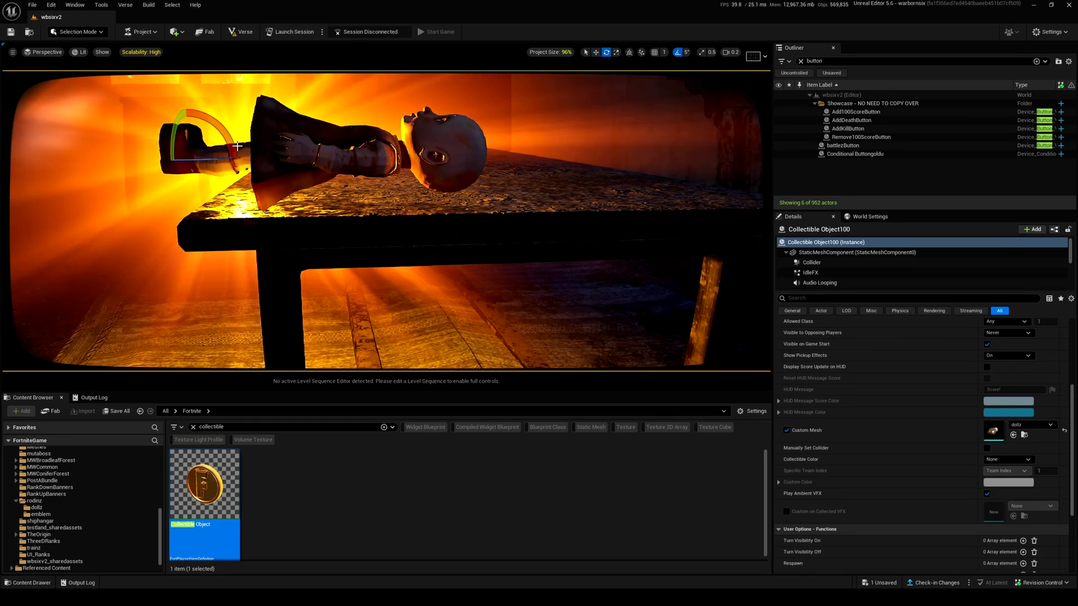
drag(163, 125, 178, 117)
click(678, 53)
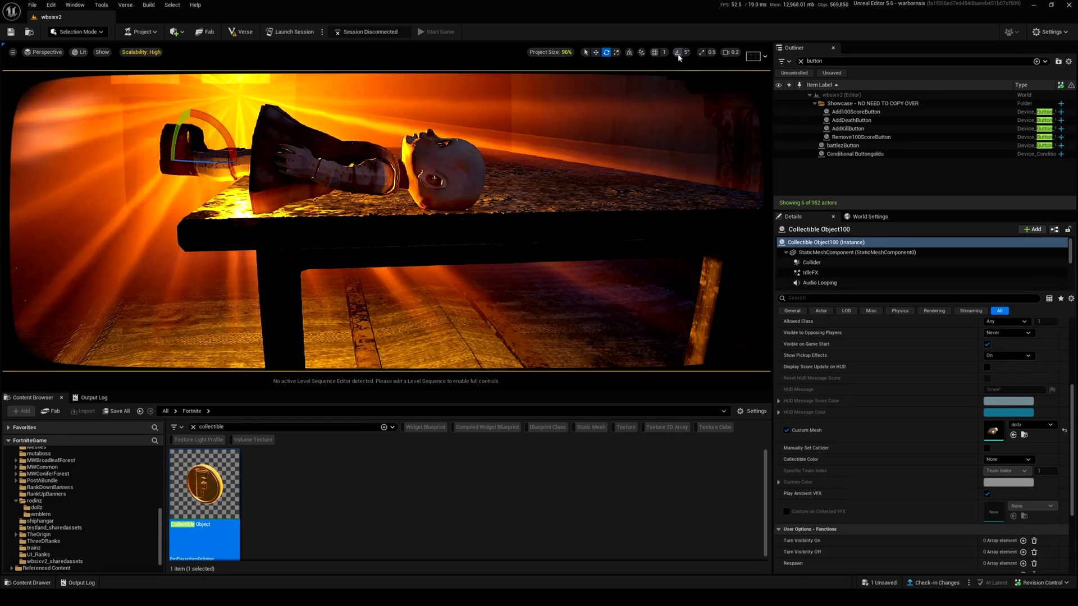
drag(226, 135, 228, 137)
right_drag(385, 221, 393, 225)
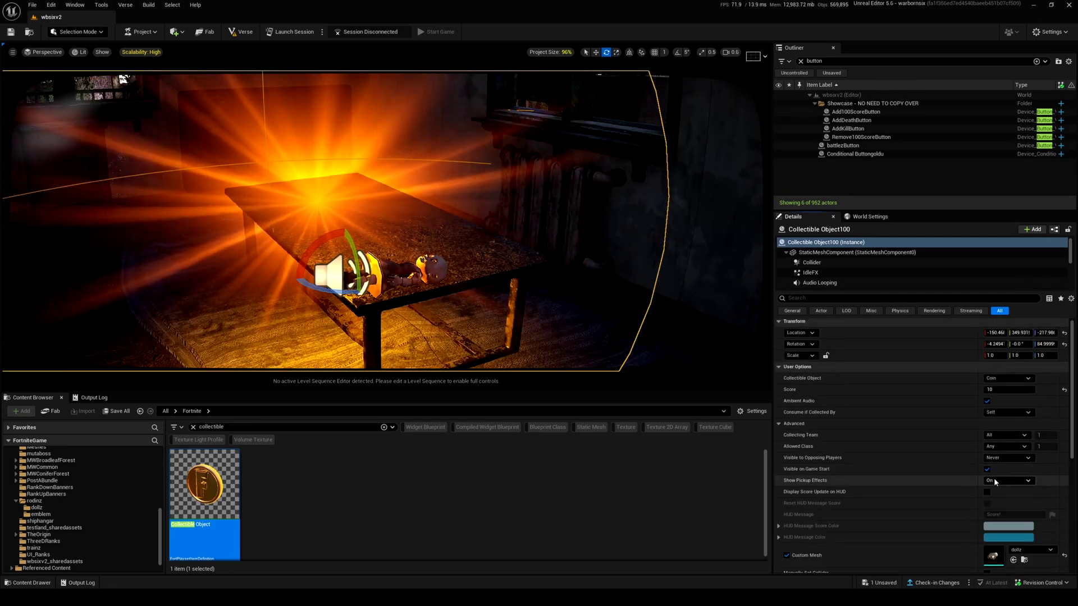
Enable Manually Set Collider for the doll collectible
scroll(992, 483, down, 2)
scroll(922, 489, down, 1)
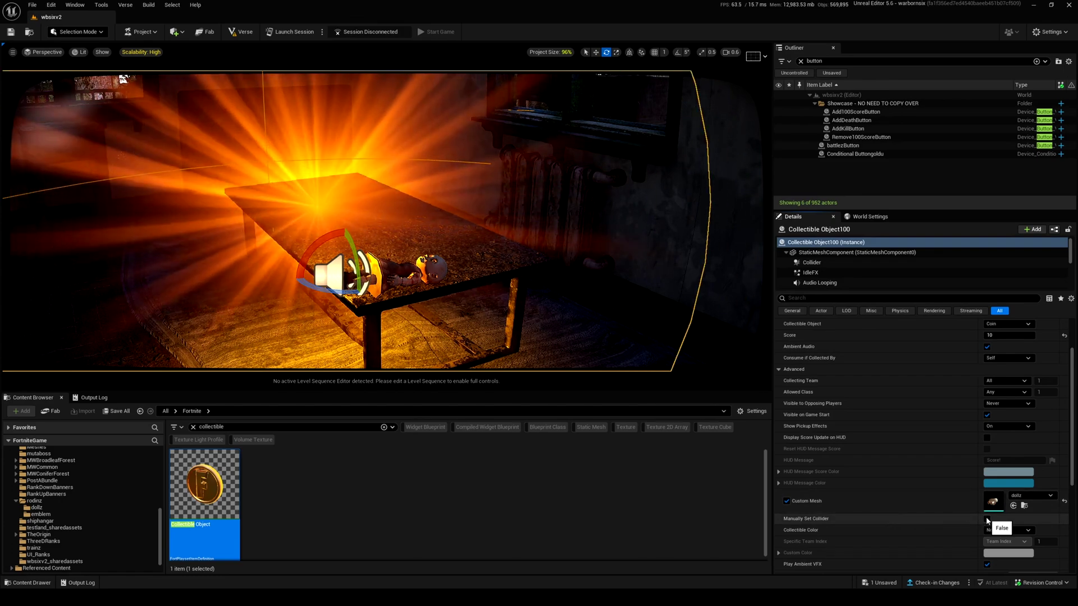
click(987, 519)
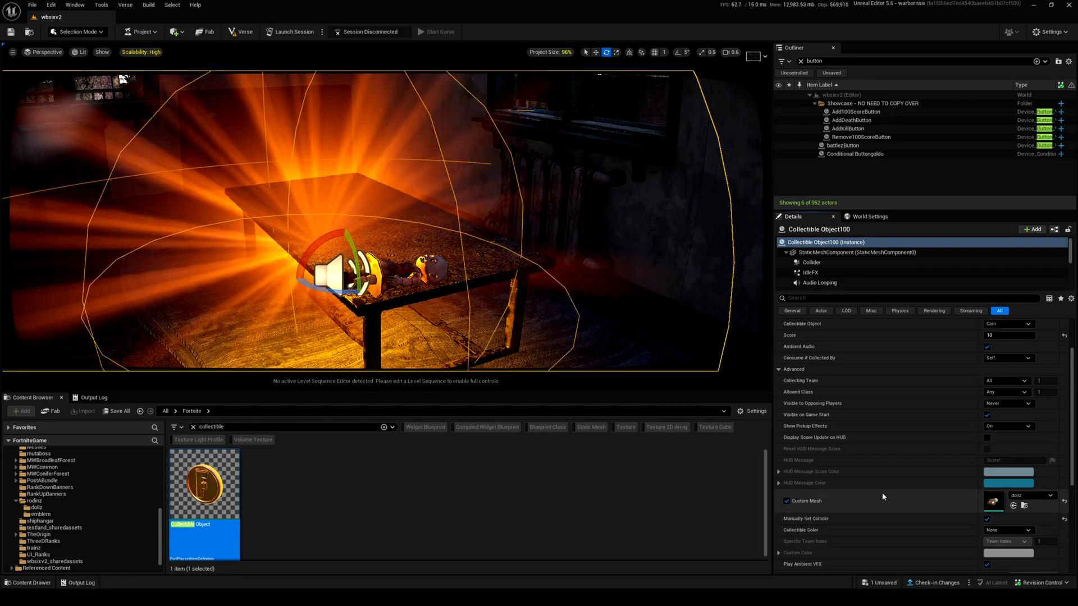
Move the Collider component over the doll's body to a relative location of about 2.49, -22.45, 2.74
mouse_move(385, 220)
right_down()
mouse_move(320, 221)
mouse_move(385, 220)
right_up()
click(811, 262)
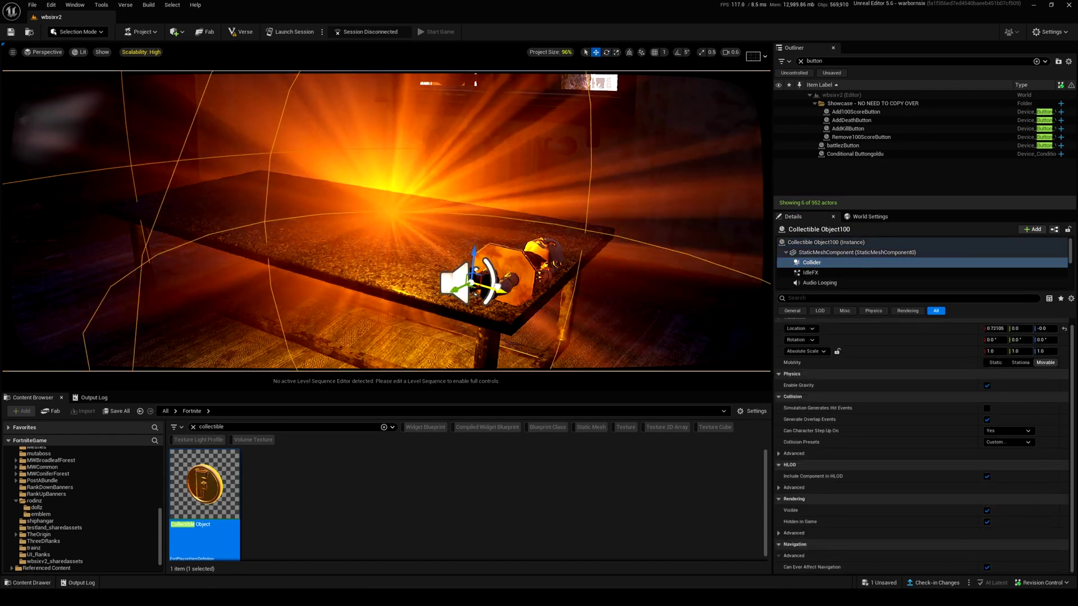
key(w)
drag(622, 312, 520, 285)
right_drag(519, 285, 556, 285)
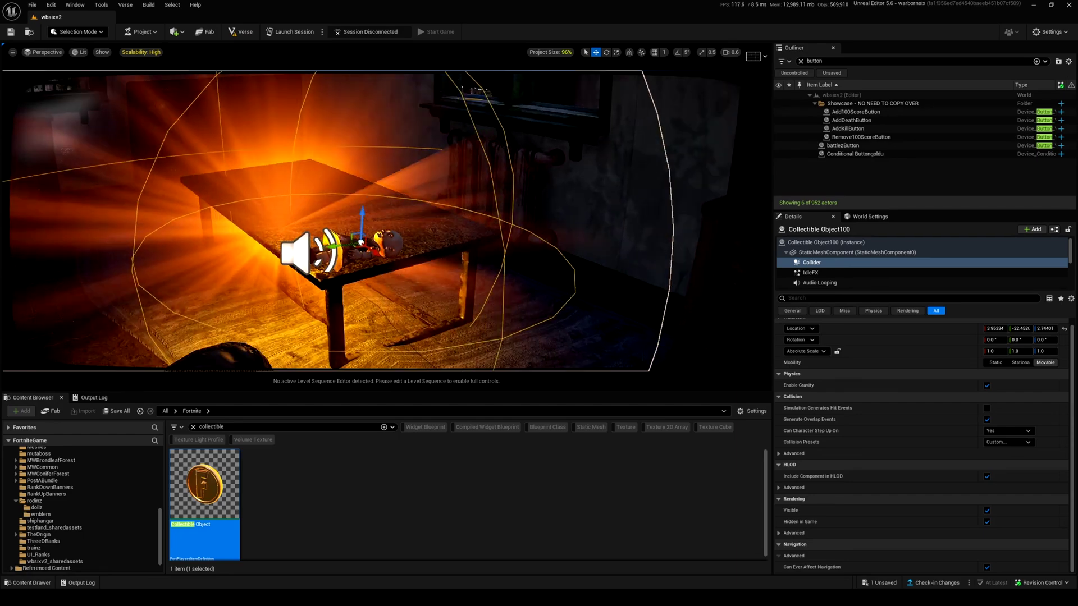
drag(445, 214, 463, 233)
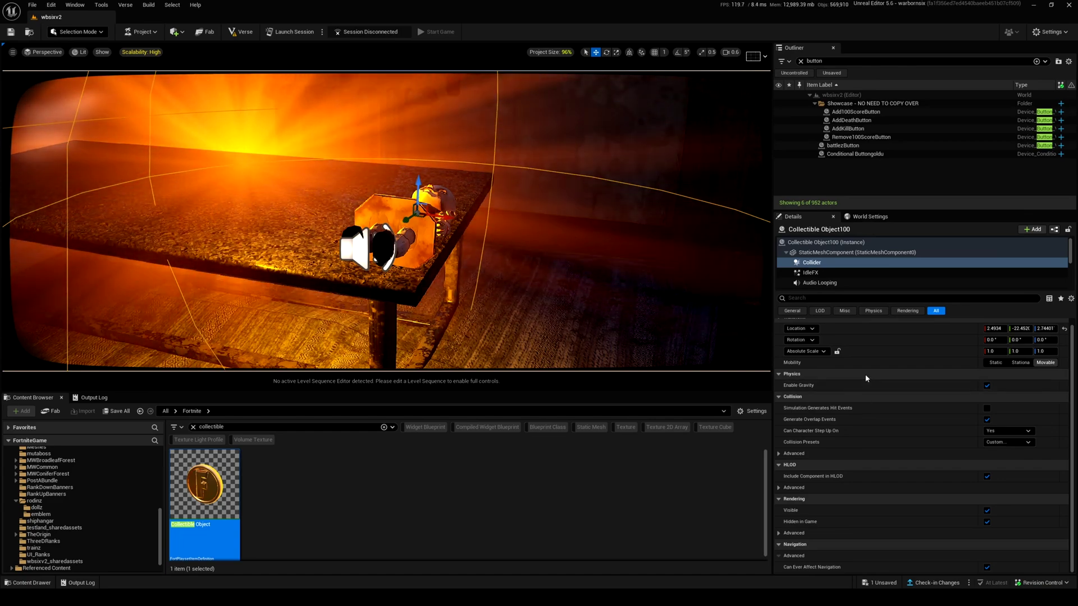
Turn off Play Ambient VFX on the Collectible Object instance
scroll(859, 265, down, 2)
scroll(858, 265, up, 3)
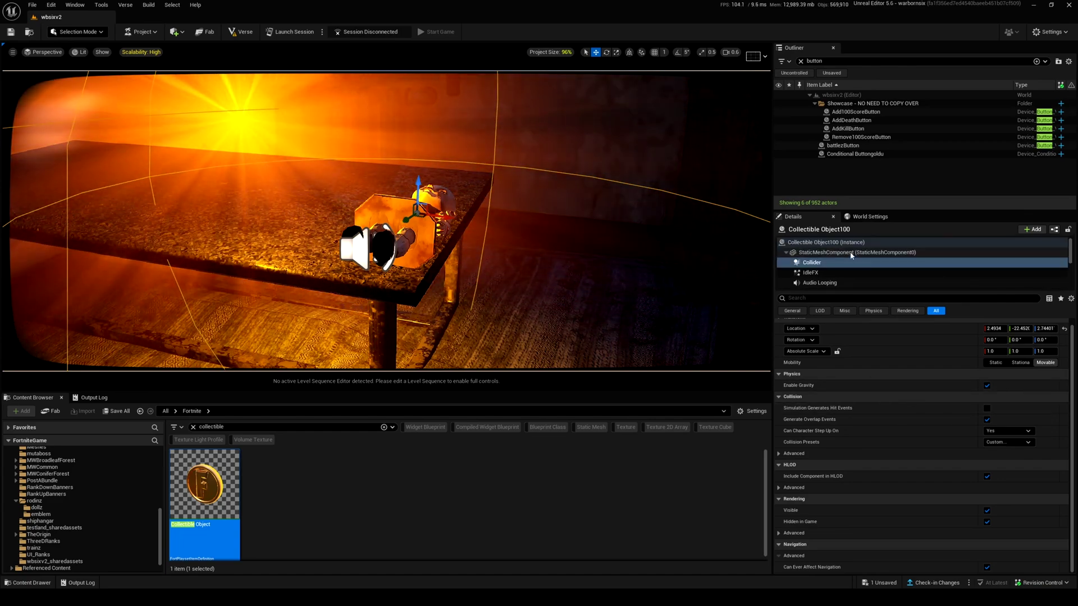
click(842, 242)
scroll(939, 461, down, 4)
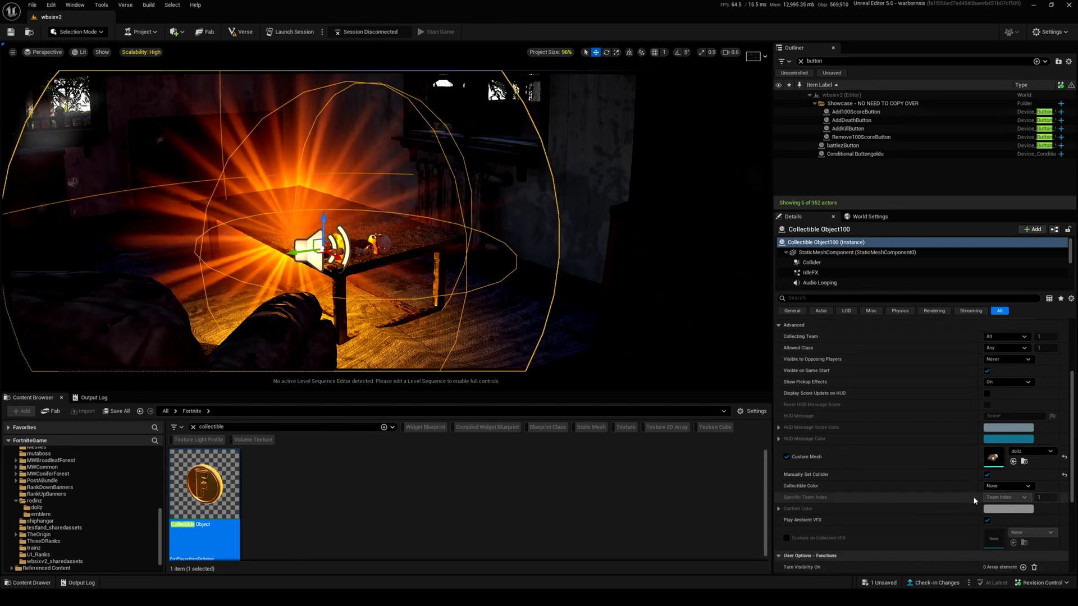
click(986, 519)
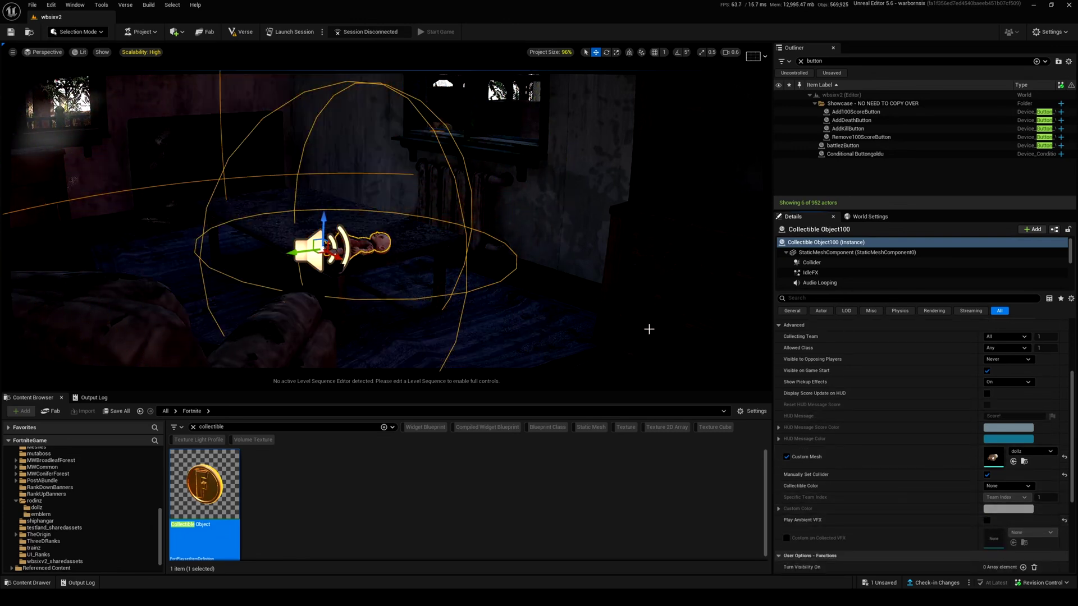
View the doll collectible without its glow, then look over the abandoned house from outside in an enlarged viewport
key(w)
scroll(502, 232, down, 2)
right_drag(502, 232, 539, 264)
key(g)
key(w)
right_drag(502, 231, 429, 298)
drag(369, 393, 371, 476)
right_drag(492, 340, 492, 340)
scroll(492, 340, down, 1)
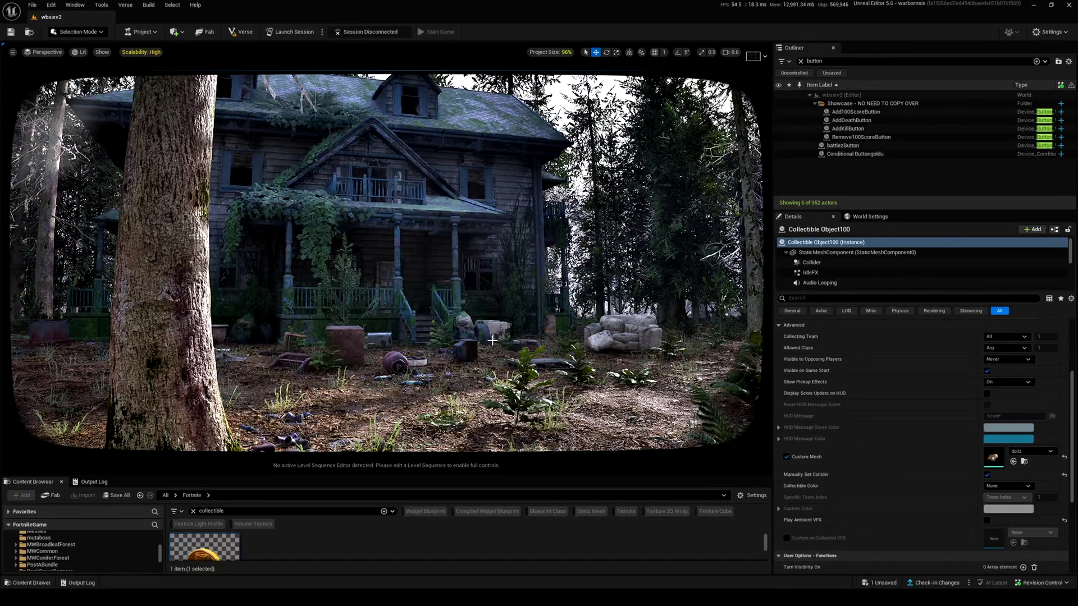